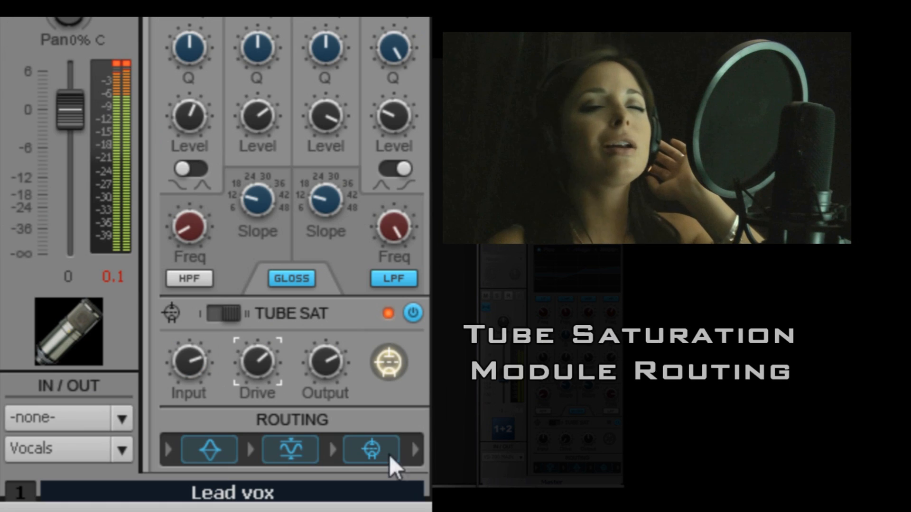
{"action": "left_click_drag", "start_coordinate": [389, 455], "coordinate": [206, 443]}
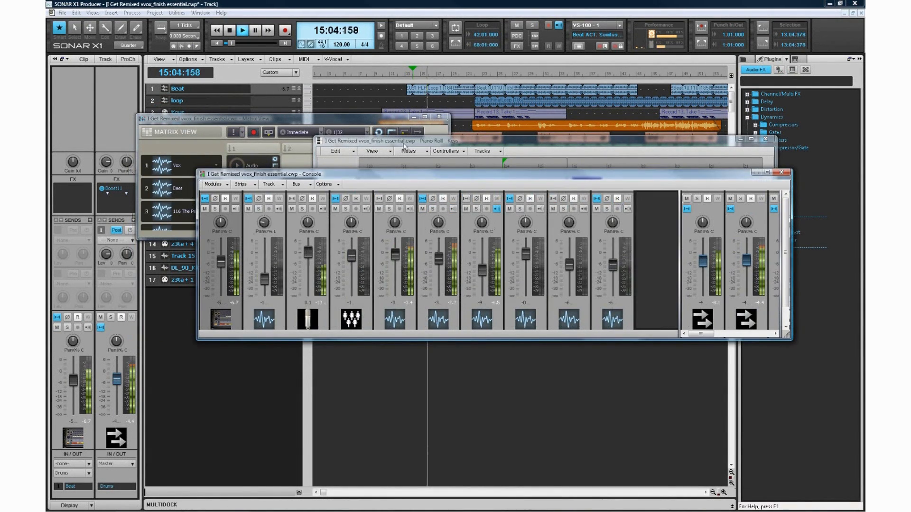
Dock the floating Matrix View and Piano Roll windows in the MultiDock below the tracks.
{"action": "left_click_drag", "start_coordinate": [404, 142], "coordinate": [323, 148]}
{"action": "left_click_drag", "start_coordinate": [292, 119], "coordinate": [347, 427]}
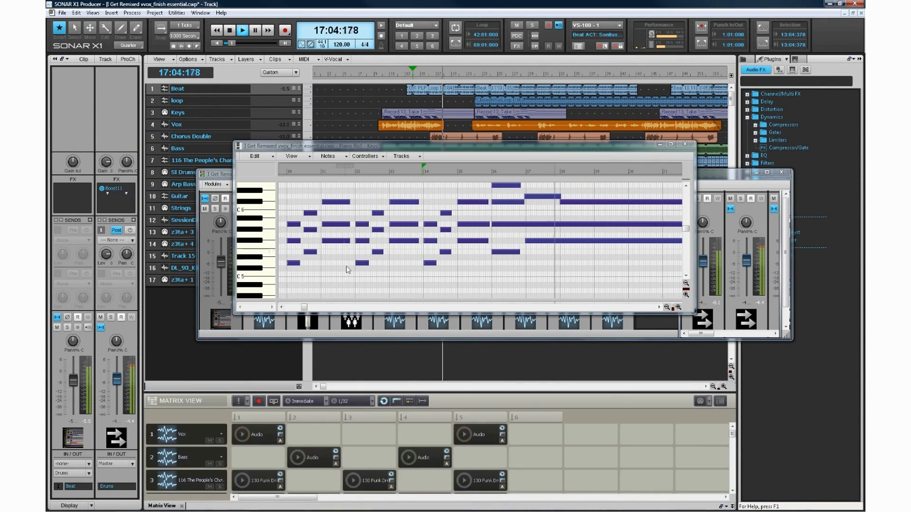
{"action": "left_click_drag", "start_coordinate": [332, 146], "coordinate": [307, 417]}
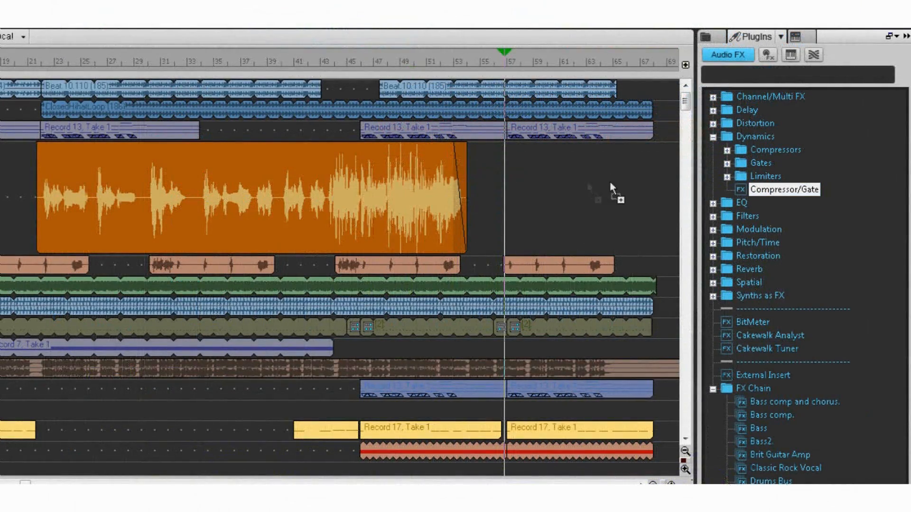
Import the tracks of the SI Demo NPPM.cwp project from the media browser below the existing tracks.
{"action": "left_click_drag", "start_coordinate": [616, 193], "coordinate": [420, 181]}
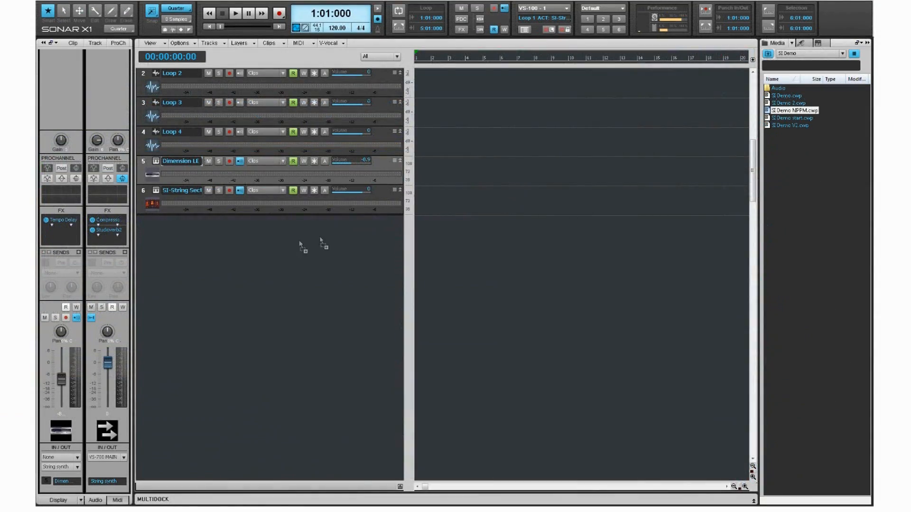
{"action": "left_click_drag", "start_coordinate": [255, 246], "coordinate": [255, 249]}
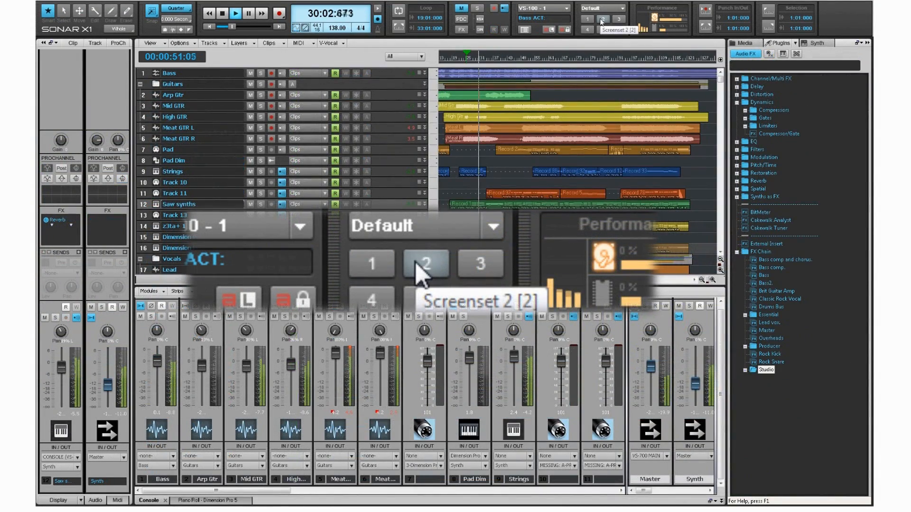
Switch the workspace layout to Screenset 2 and then Screenset 3 during playback.
{"action": "left_click", "coordinate": [603, 19]}
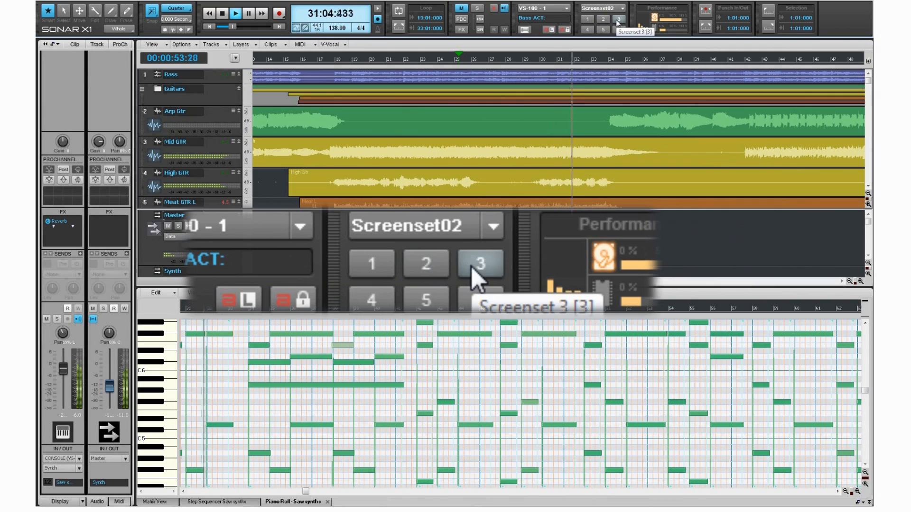
{"action": "left_click", "coordinate": [617, 21]}
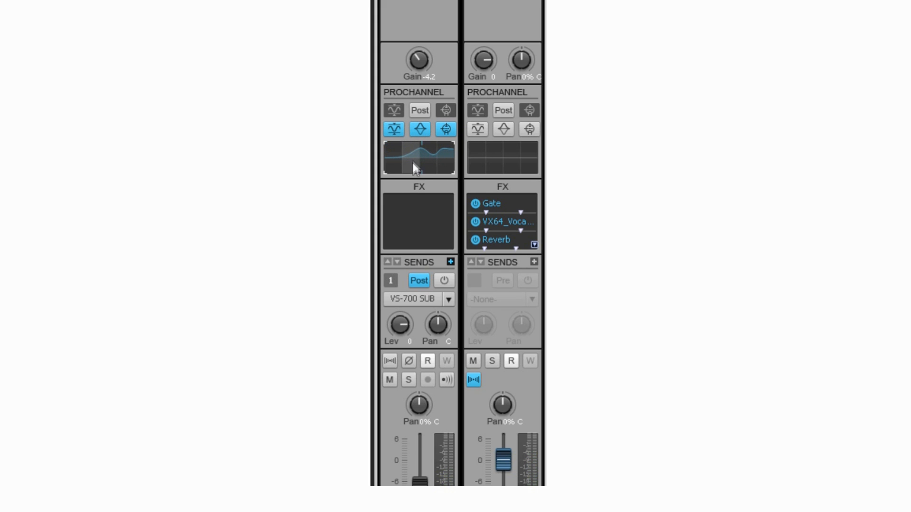
Lower the Lead track's VS-700 SUB send level to -10.3 and show its clip and track properties.
{"action": "left_click_drag", "start_coordinate": [402, 326], "coordinate": [401, 342]}
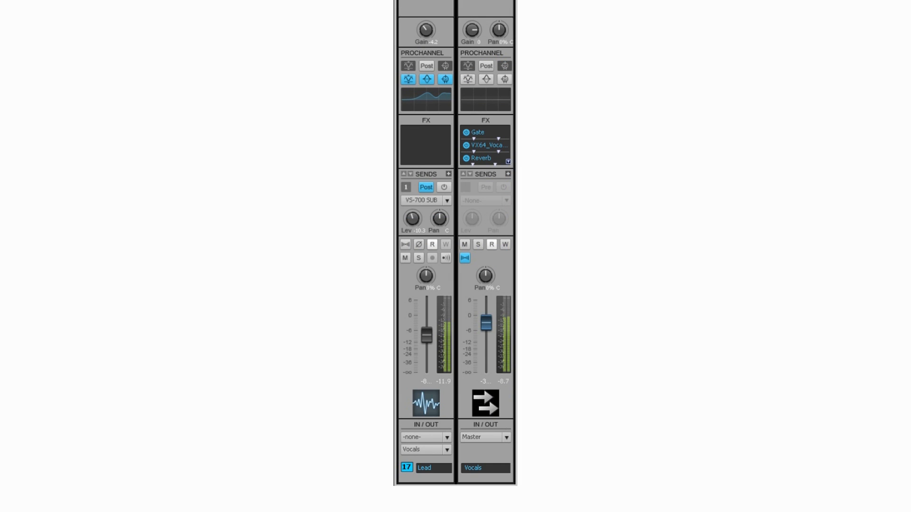
{"action": "left_click", "coordinate": [434, 105]}
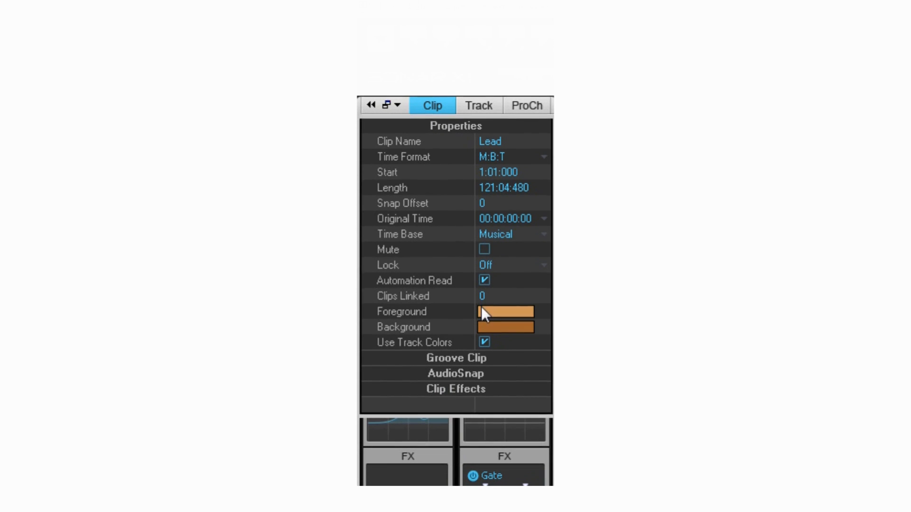
{"action": "left_click", "coordinate": [482, 103]}
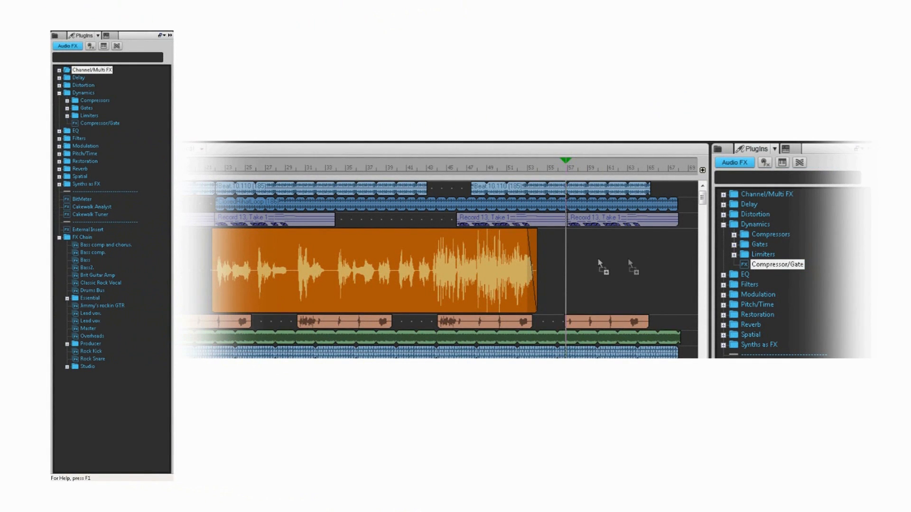
Insert the Compressor/Gate dynamics effect on the Vox clip.
{"action": "left_click_drag", "start_coordinate": [598, 260], "coordinate": [502, 259]}
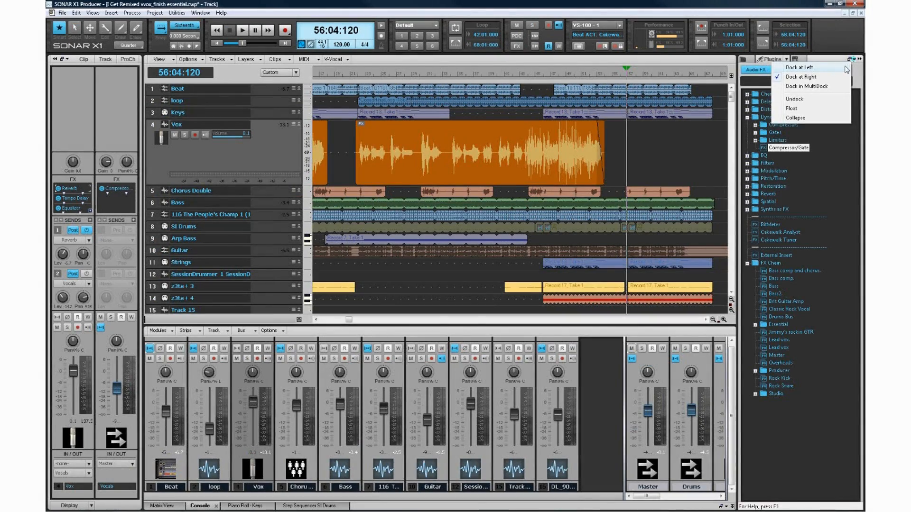
Float the plug-in browser, dock it in the MultiDock and show its synth rack.
{"action": "left_click", "coordinate": [847, 69]}
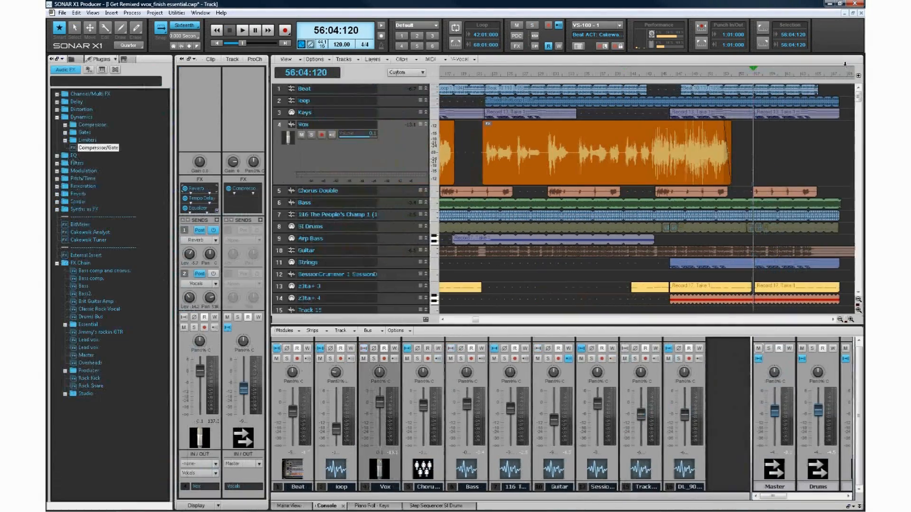
{"action": "left_click", "coordinate": [62, 59]}
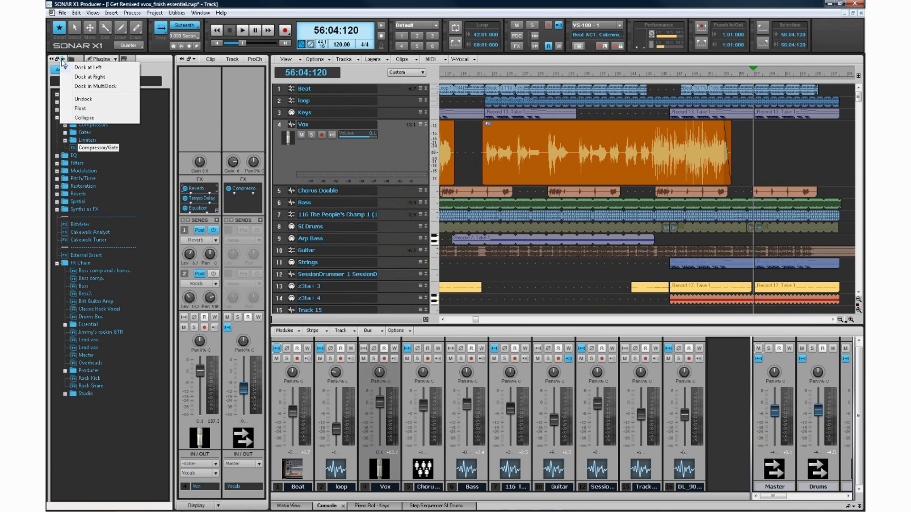
{"action": "left_click", "coordinate": [80, 109]}
{"action": "left_click_drag", "start_coordinate": [115, 78], "coordinate": [419, 335]}
{"action": "left_click", "coordinate": [229, 331]}
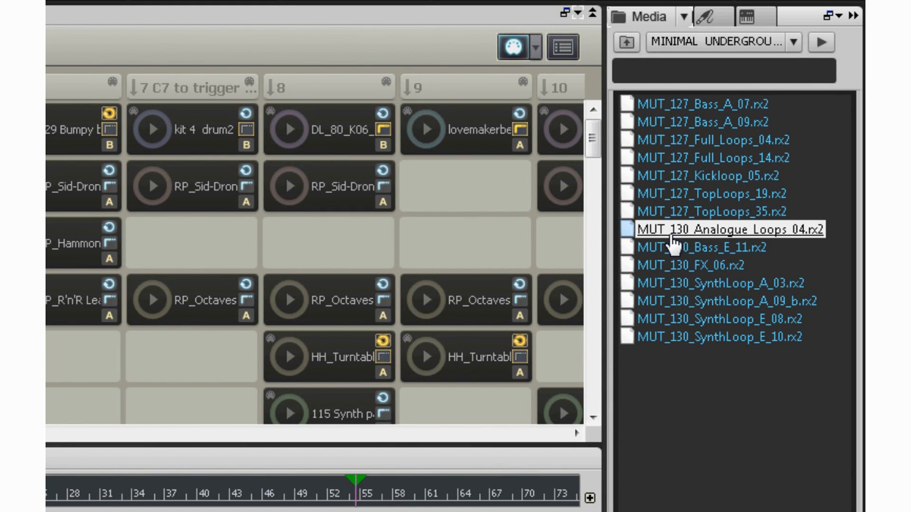
Place the RP_Hammon loop from column 4 of the Keys row into column 3 of the Matrix View.
{"action": "left_click_drag", "start_coordinate": [671, 237], "coordinate": [531, 237]}
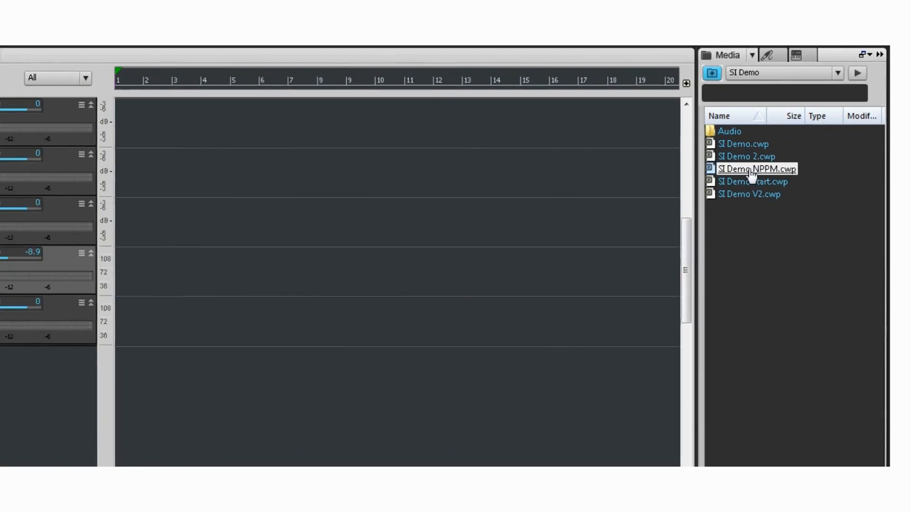
{"action": "left_click_drag", "start_coordinate": [752, 179], "coordinate": [255, 251]}
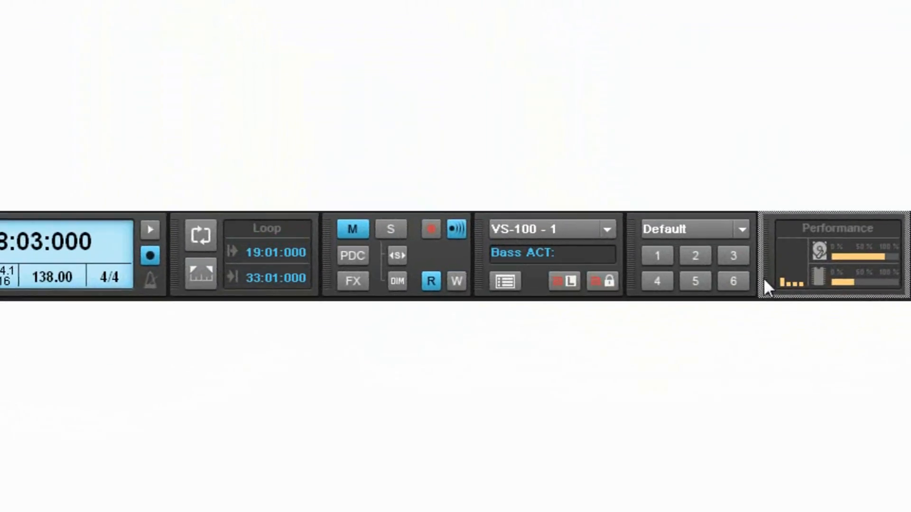
{"action": "left_click_drag", "start_coordinate": [763, 278], "coordinate": [175, 278]}
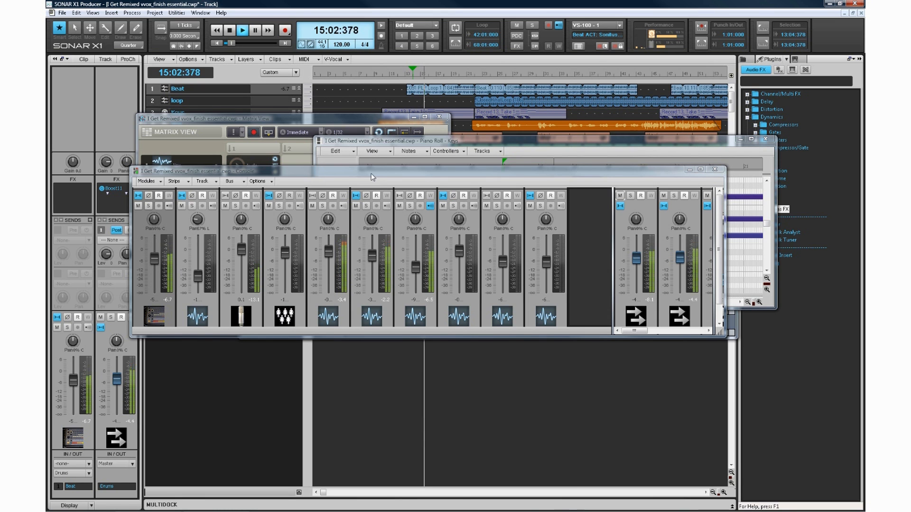
Dock the floating Matrix View, Piano Roll, Console and Step Sequencer windows together in the MultiDock.
{"action": "left_click_drag", "start_coordinate": [372, 177], "coordinate": [438, 181]}
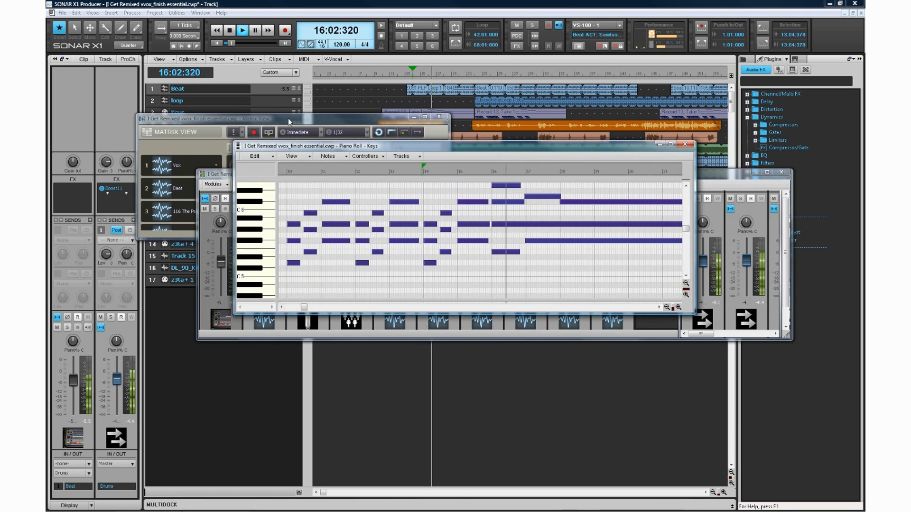
{"action": "left_click_drag", "start_coordinate": [290, 121], "coordinate": [347, 427]}
{"action": "left_click_drag", "start_coordinate": [345, 155], "coordinate": [327, 418]}
{"action": "left_click_drag", "start_coordinate": [343, 174], "coordinate": [304, 406]}
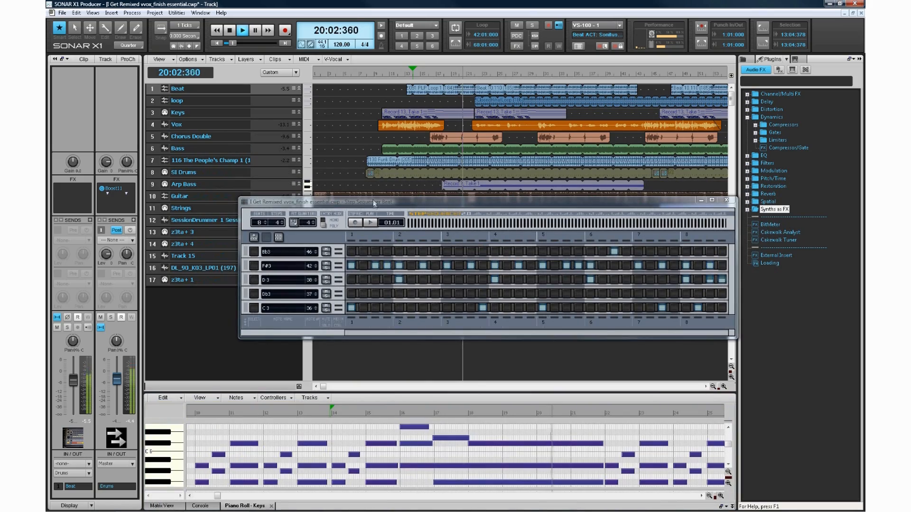
{"action": "left_click_drag", "start_coordinate": [372, 205], "coordinate": [317, 391]}
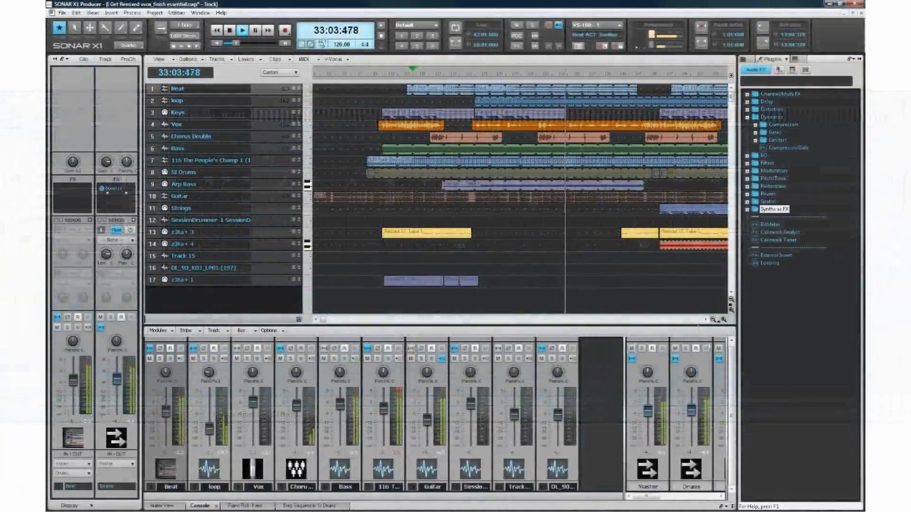
Collapse and re-expand the MultiDock, and dock it above the track view.
{"action": "left_click", "coordinate": [731, 506]}
{"action": "left_click", "coordinate": [732, 506]}
{"action": "left_click", "coordinate": [727, 507]}
{"action": "left_click", "coordinate": [752, 471]}
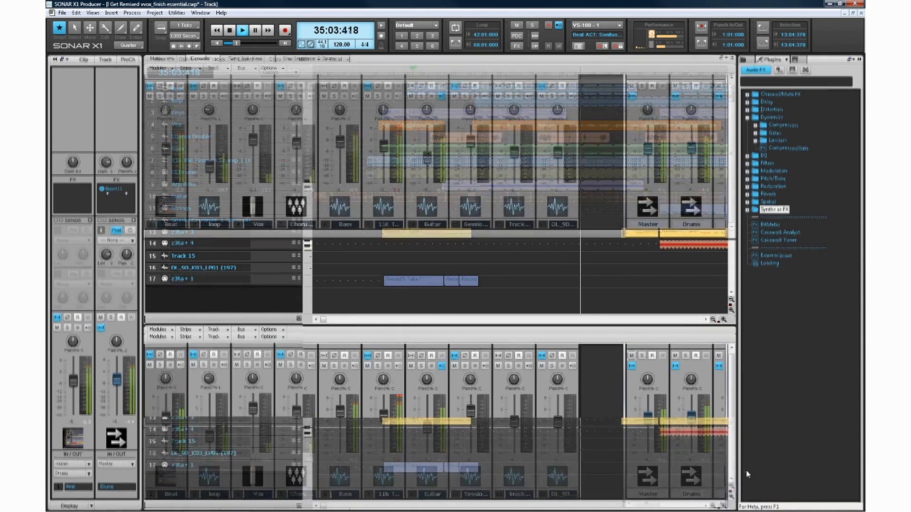
Undock the MultiDock and move its floating window lower over the track view.
{"action": "left_click", "coordinate": [726, 58]}
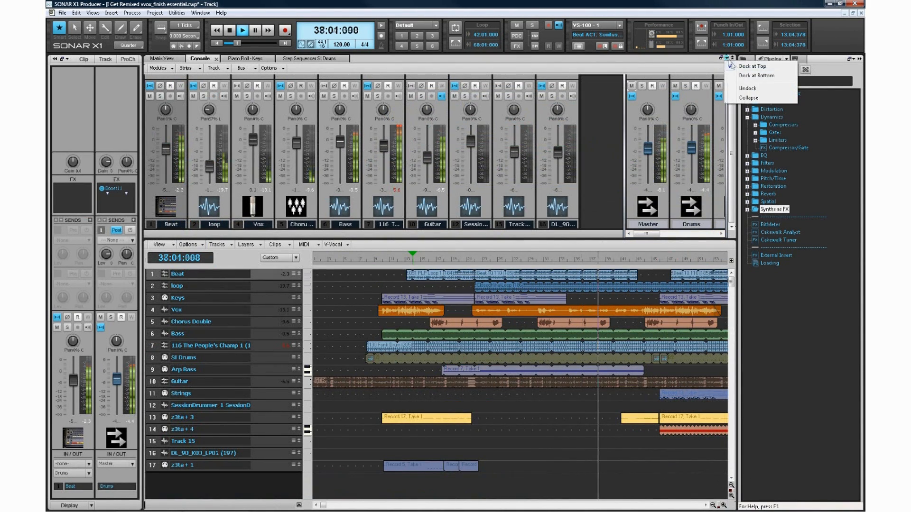
{"action": "left_click", "coordinate": [748, 88]}
{"action": "left_click_drag", "start_coordinate": [508, 50], "coordinate": [553, 196]}
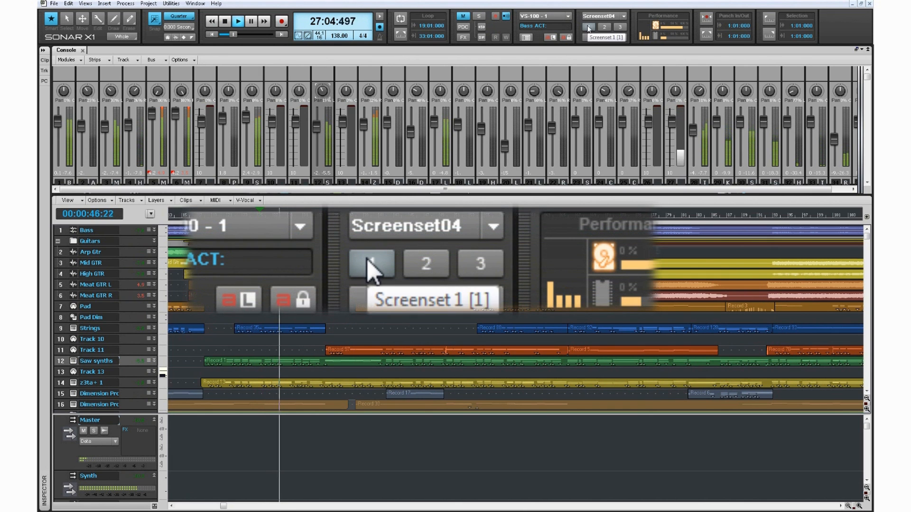
Recall Screensets 1, 2 and 3 one after another during playback.
{"action": "left_click", "coordinate": [588, 27]}
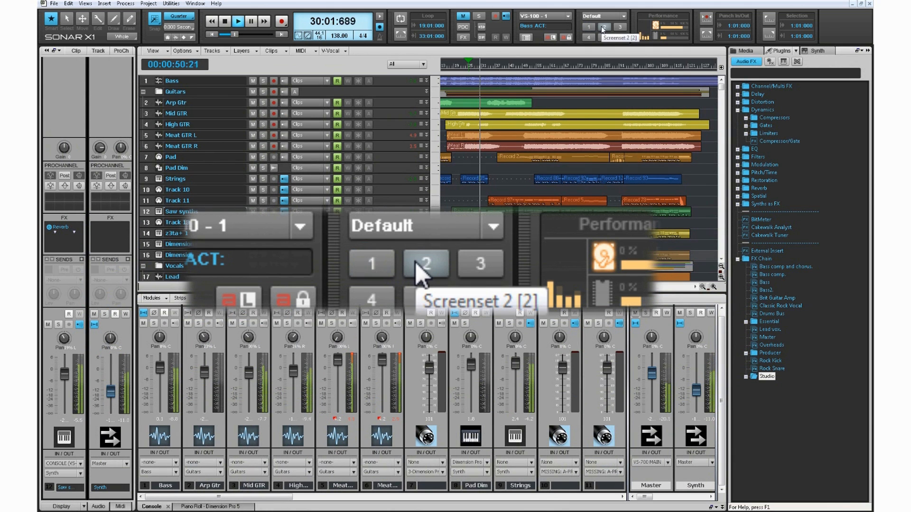
{"action": "left_click", "coordinate": [602, 26]}
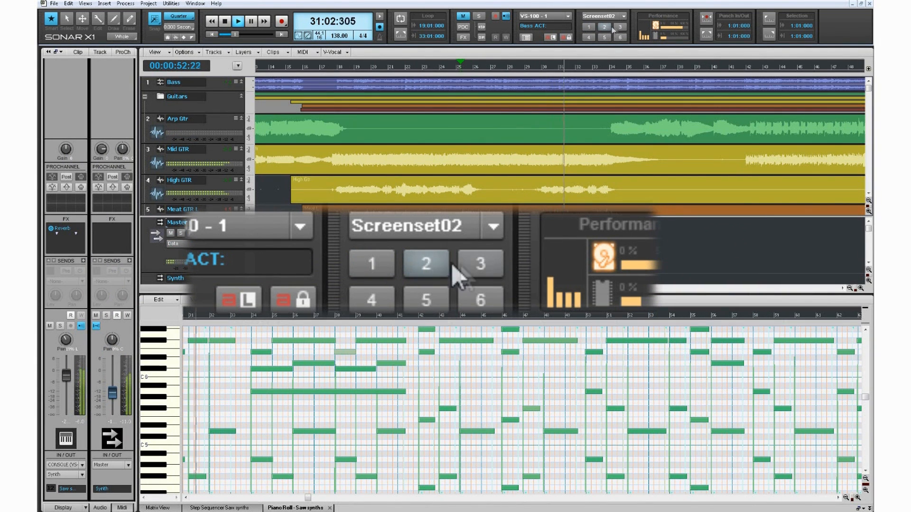
{"action": "left_click", "coordinate": [618, 29]}
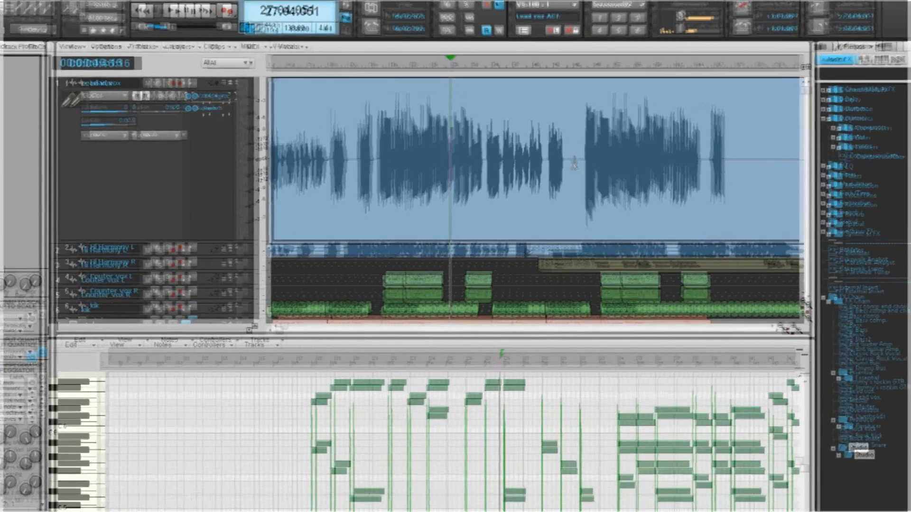
Split the Lead vox clip before its last vocal section and trim back the end of the first part.
{"action": "left_click", "coordinate": [565, 150], "text": "alt"}
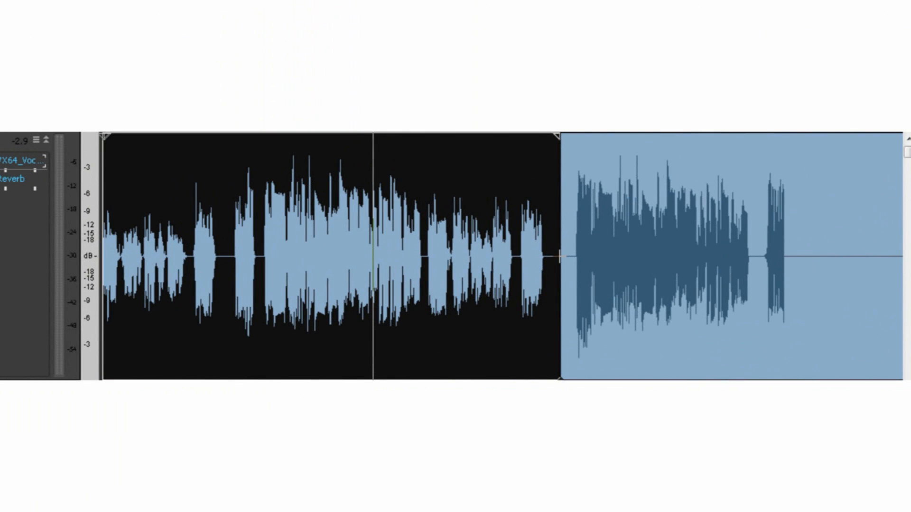
{"action": "left_click_drag", "start_coordinate": [559, 255], "coordinate": [508, 256]}
Add a linear fade-in to the second Lead vox clip, spanning about the first quarter of its visible length.
{"action": "left_click_drag", "start_coordinate": [561, 145], "coordinate": [759, 181]}
{"action": "left_click_drag", "start_coordinate": [710, 175], "coordinate": [645, 175]}
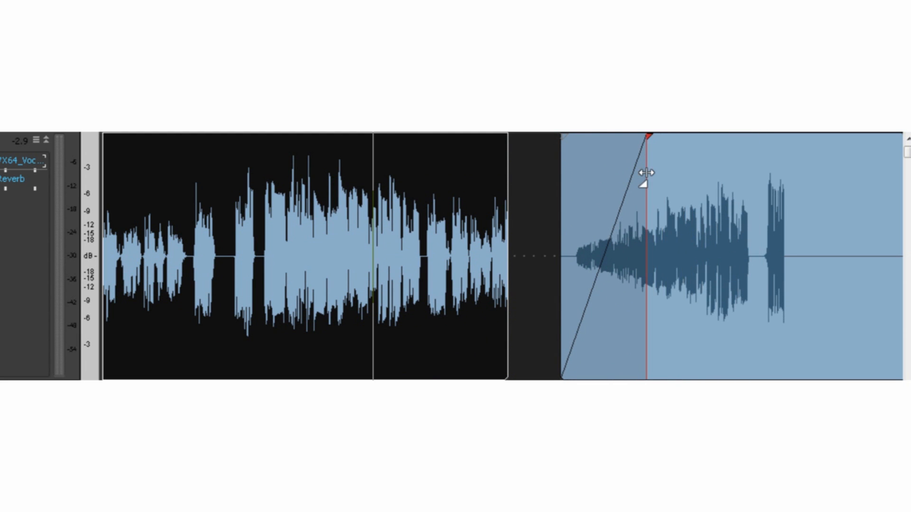
Time-stretch the first Lead vox clip to 95% with the Timing tool and return to the Smart tool.
{"action": "left_click", "coordinate": [537, 218]}
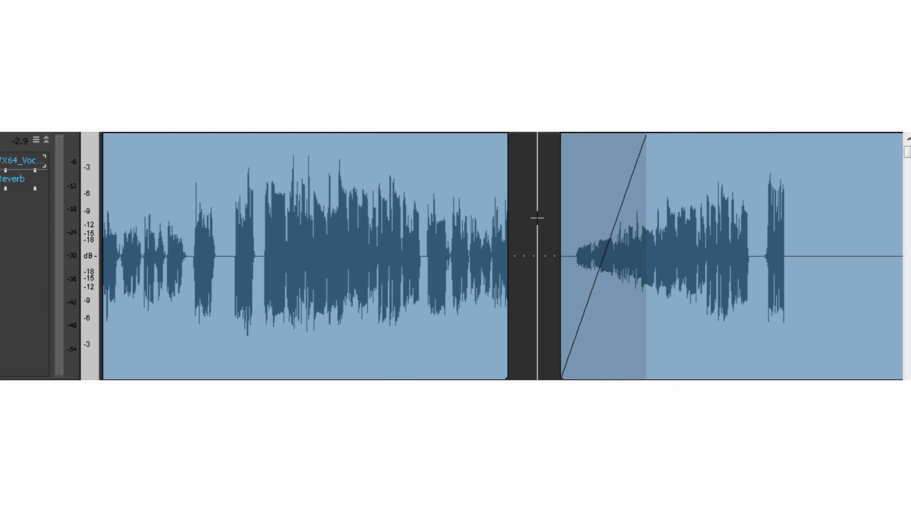
{"action": "key", "text": "t"}
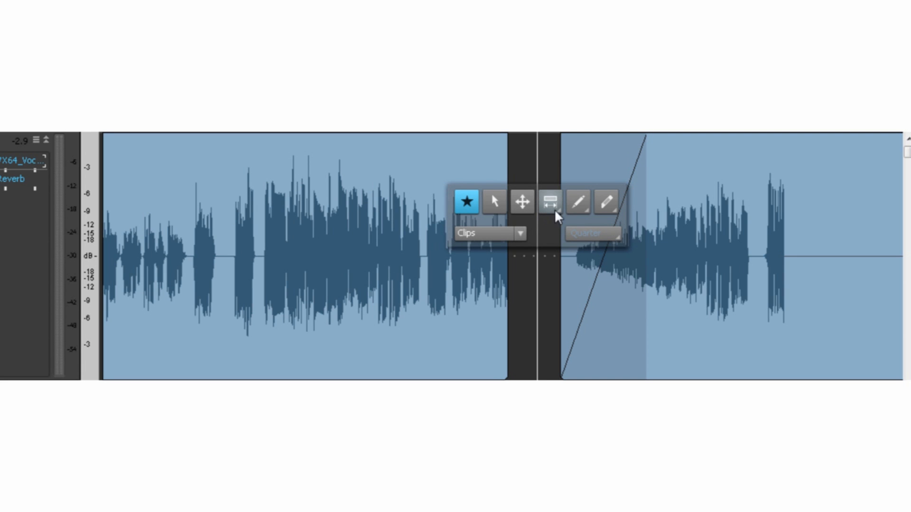
{"action": "left_click", "coordinate": [554, 209]}
{"action": "left_click", "coordinate": [539, 243]}
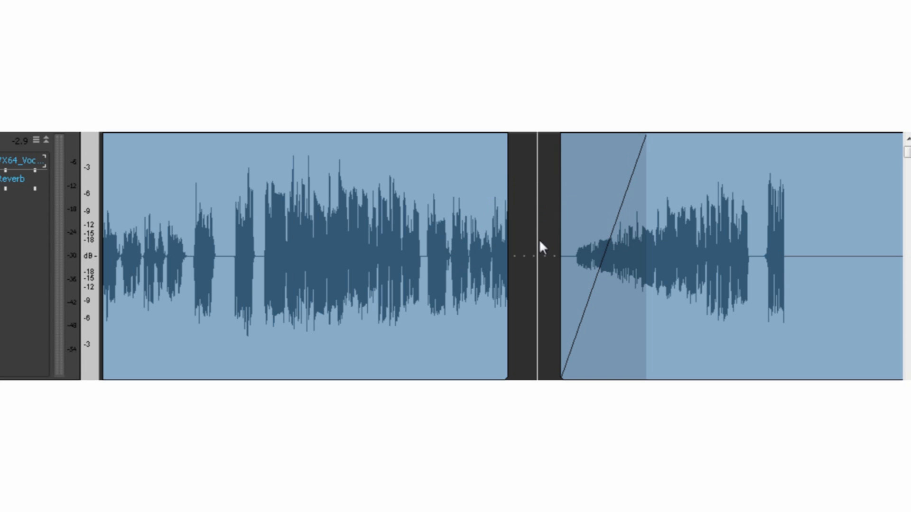
{"action": "left_click_drag", "start_coordinate": [508, 237], "coordinate": [488, 233]}
{"action": "key", "text": "t"}
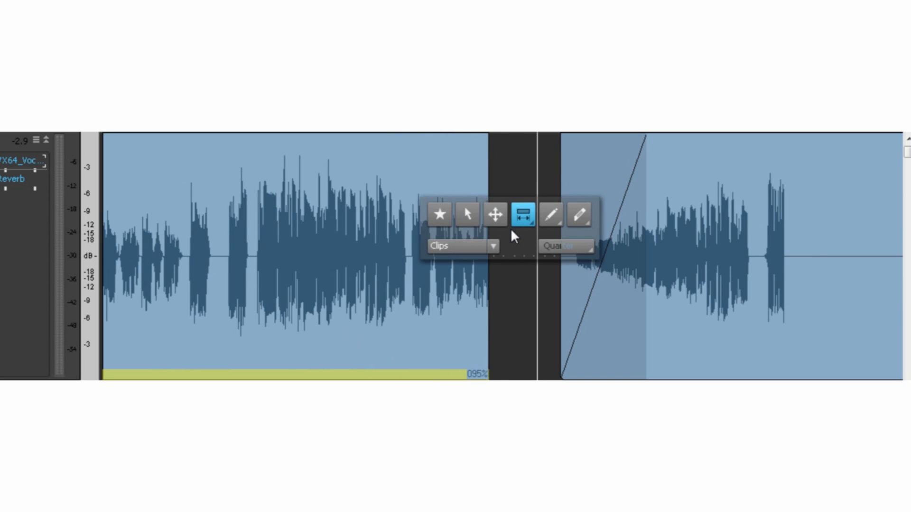
{"action": "left_click", "coordinate": [441, 217]}
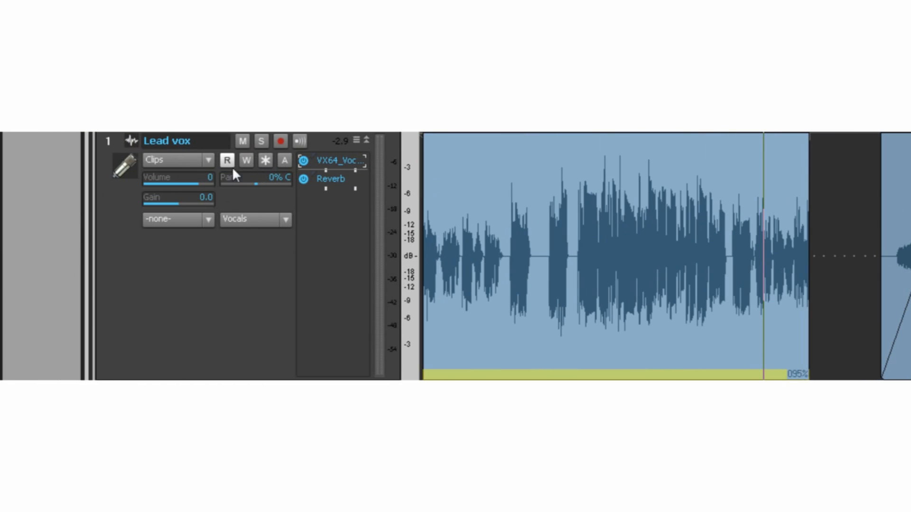
Set the Lead vox track's edit filter to Audio Transients.
{"action": "left_click", "coordinate": [170, 160]}
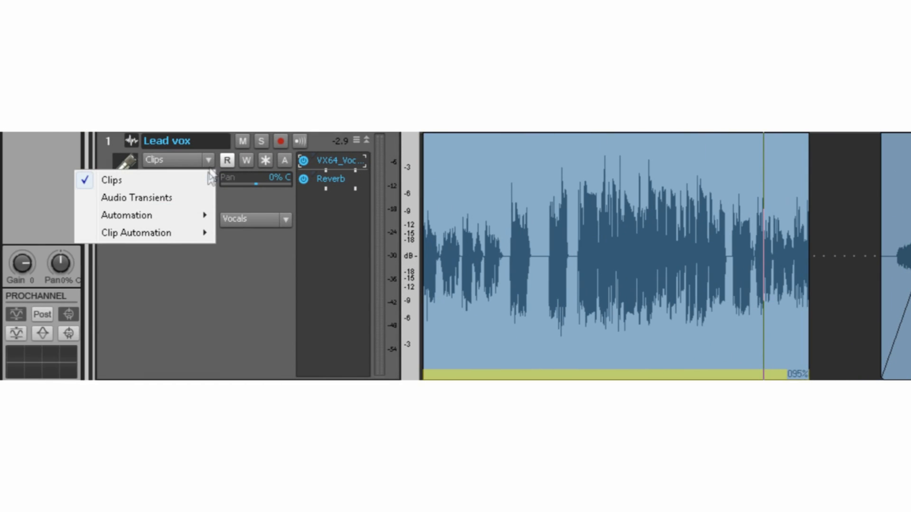
{"action": "left_click", "coordinate": [204, 198]}
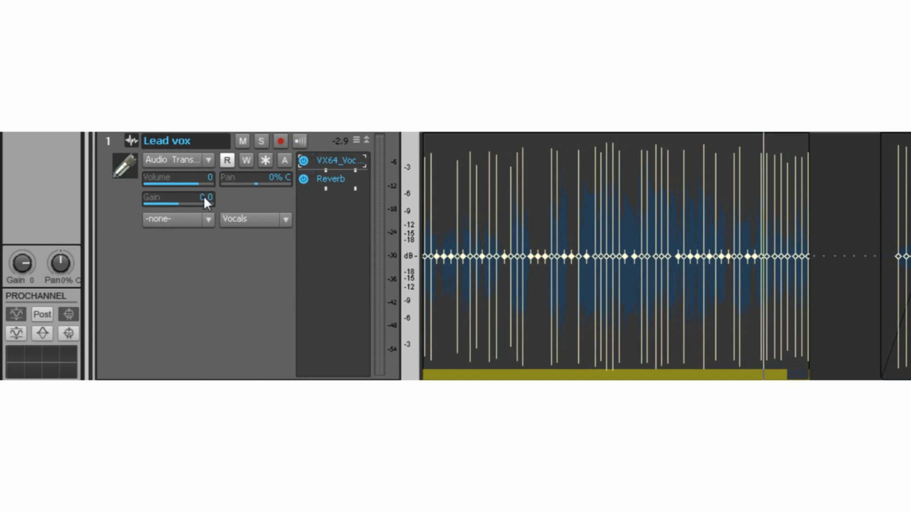
Show the Lead vox track's volume automation and add two nodes near the first clip's end, lowering the envelope from the second node onward.
{"action": "left_click", "coordinate": [205, 161]}
{"action": "mouse_move", "coordinate": [196, 216]}
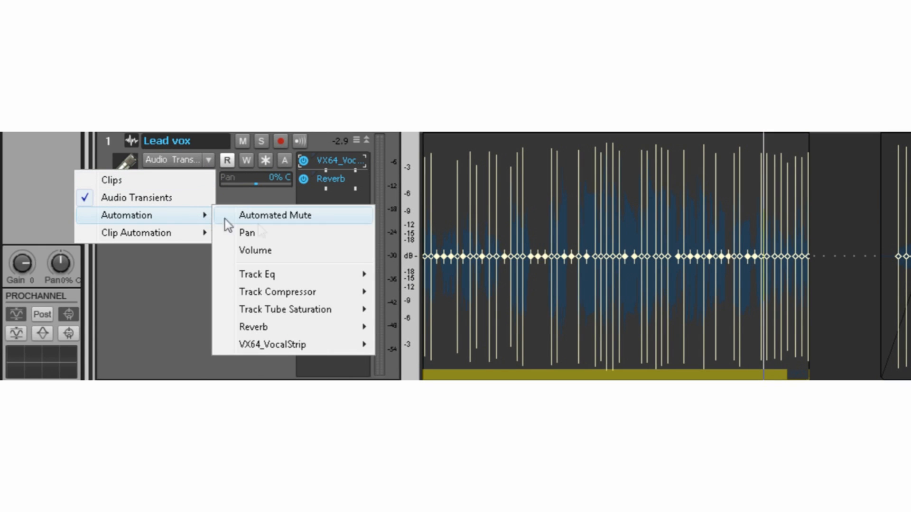
{"action": "left_click", "coordinate": [297, 248]}
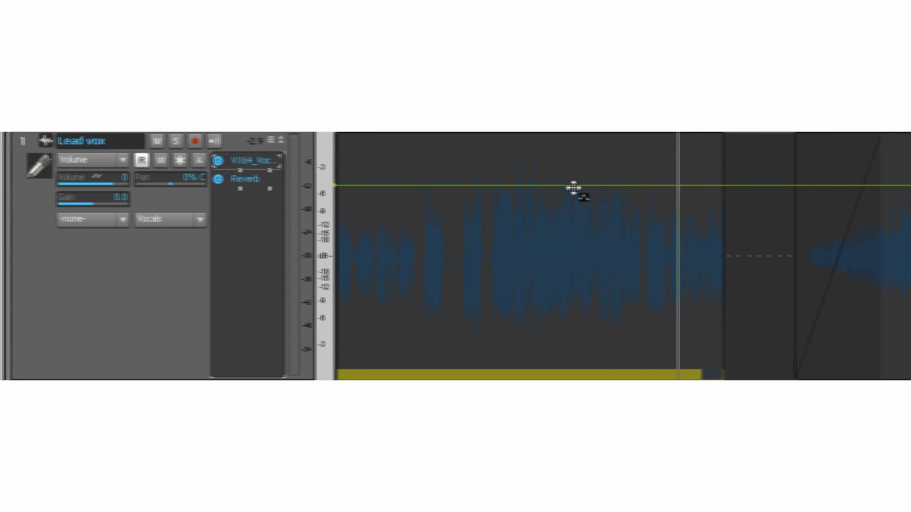
{"action": "left_click", "coordinate": [635, 185]}
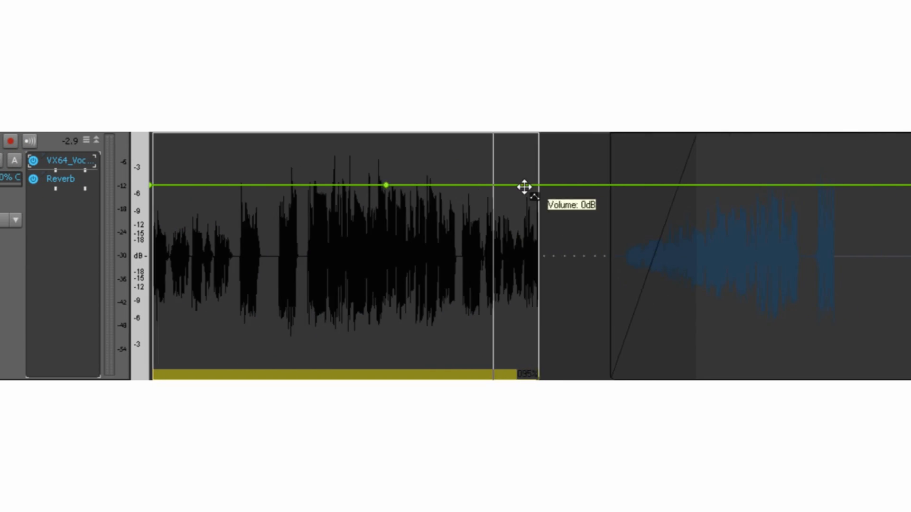
{"action": "left_click", "coordinate": [524, 187]}
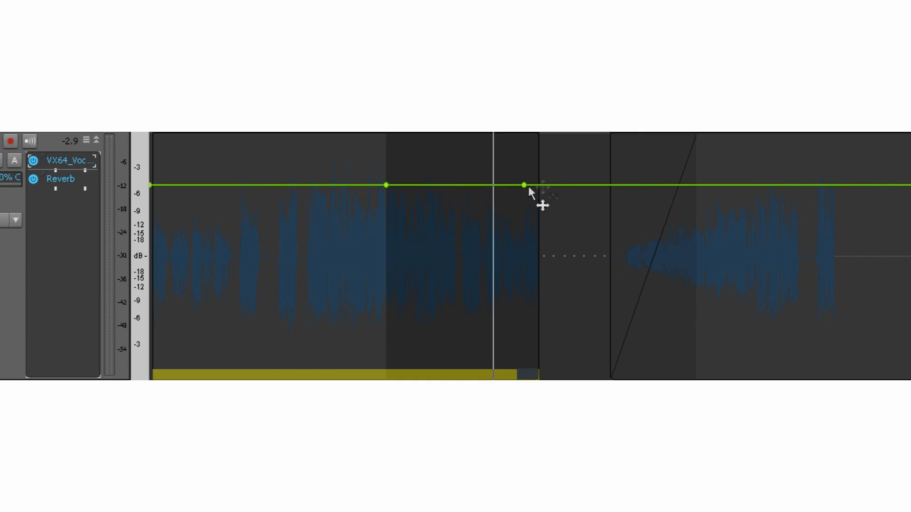
{"action": "left_click_drag", "start_coordinate": [555, 185], "coordinate": [580, 306]}
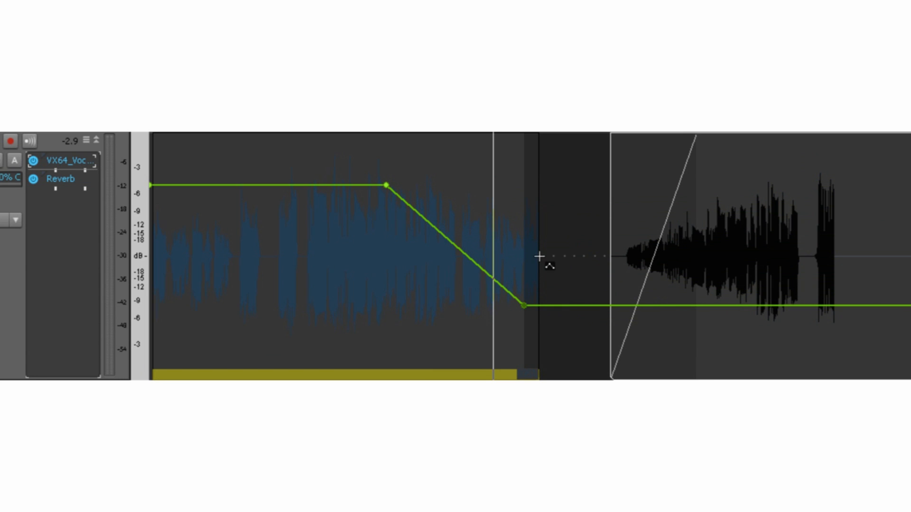
Return the Lead vox track to clip editing and select a time range from about measure 14 to 28 in the first clip.
{"action": "left_click", "coordinate": [463, 236], "text": "shift"}
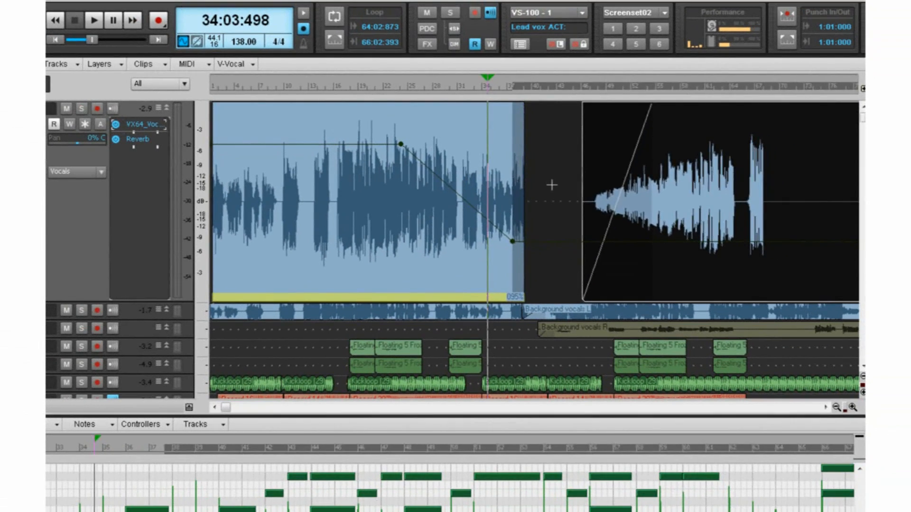
{"action": "left_click", "coordinate": [559, 187]}
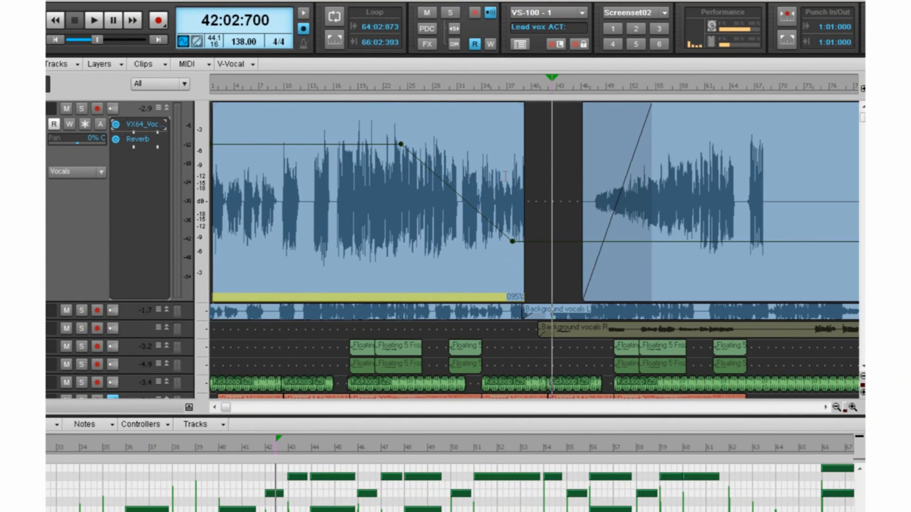
{"action": "left_click_drag", "start_coordinate": [437, 148], "coordinate": [317, 204]}
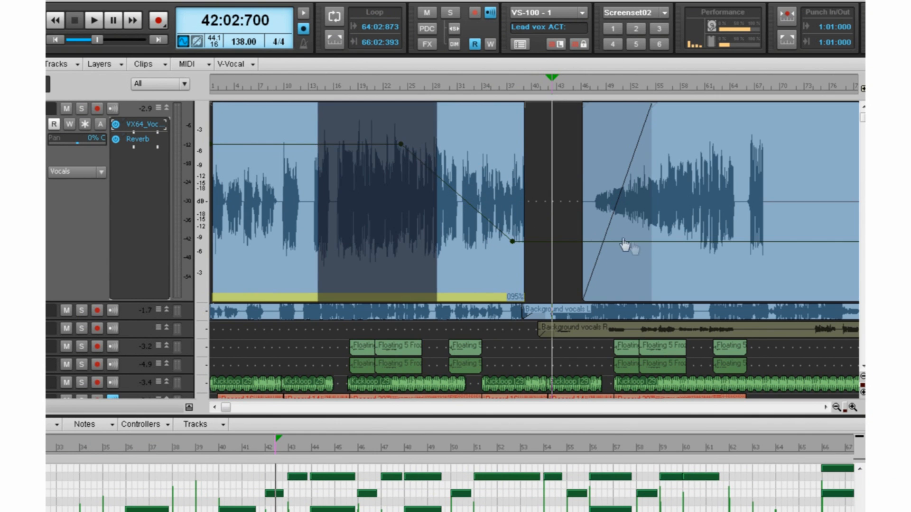
{"action": "left_click", "coordinate": [657, 257]}
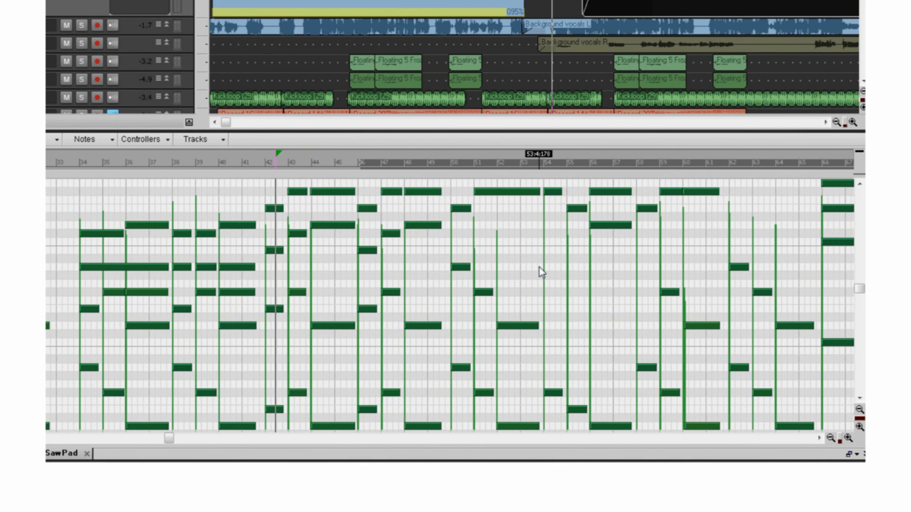
Add short notes with the Smart tool in the piano roll around measures 52 to 54.
{"action": "left_click", "coordinate": [536, 266]}
{"action": "left_click", "coordinate": [502, 234]}
{"action": "left_click", "coordinate": [526, 233]}
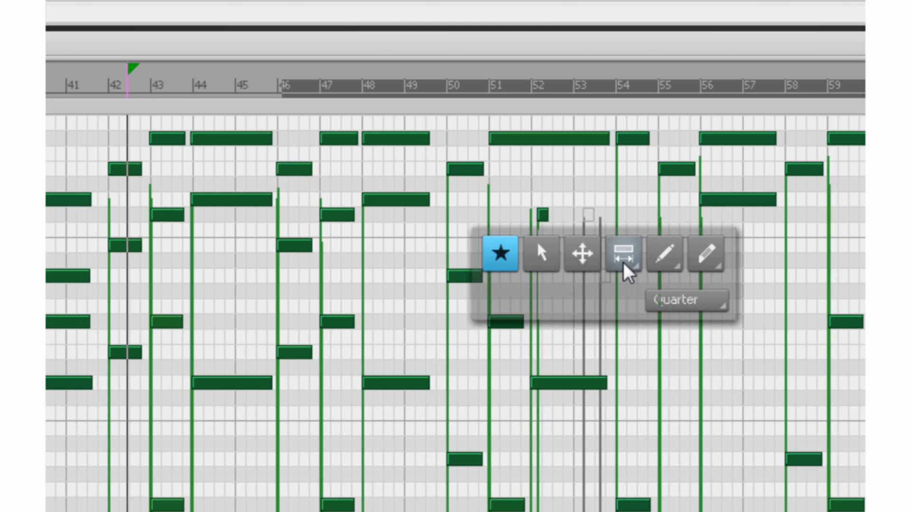
Choose the Trim tool and trim the end of the long note that starts at measure 51.
{"action": "left_click", "coordinate": [624, 271]}
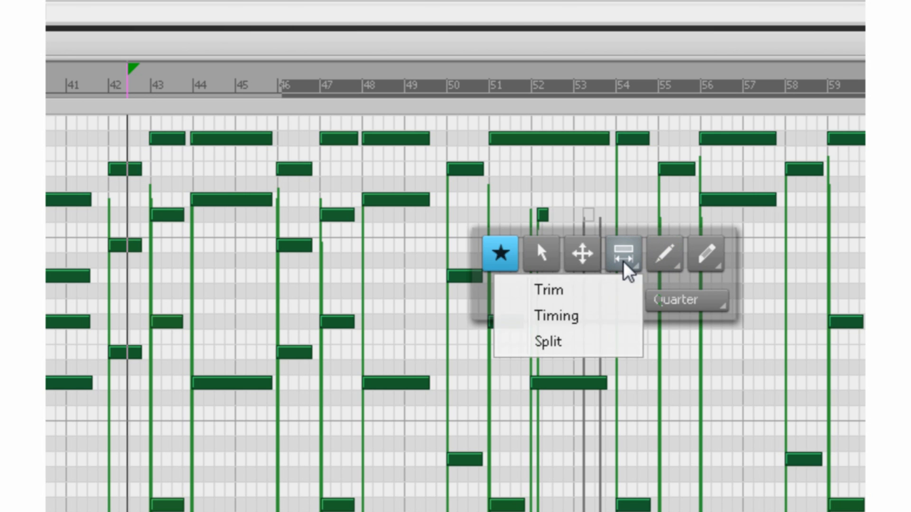
{"action": "left_click", "coordinate": [617, 292]}
{"action": "left_click", "coordinate": [599, 138]}
{"action": "mouse_move", "coordinate": [599, 138]}
{"action": "left_mouse_down"}
{"action": "mouse_move", "coordinate": [488, 138]}
{"action": "mouse_move", "coordinate": [595, 142]}
{"action": "left_mouse_up"}
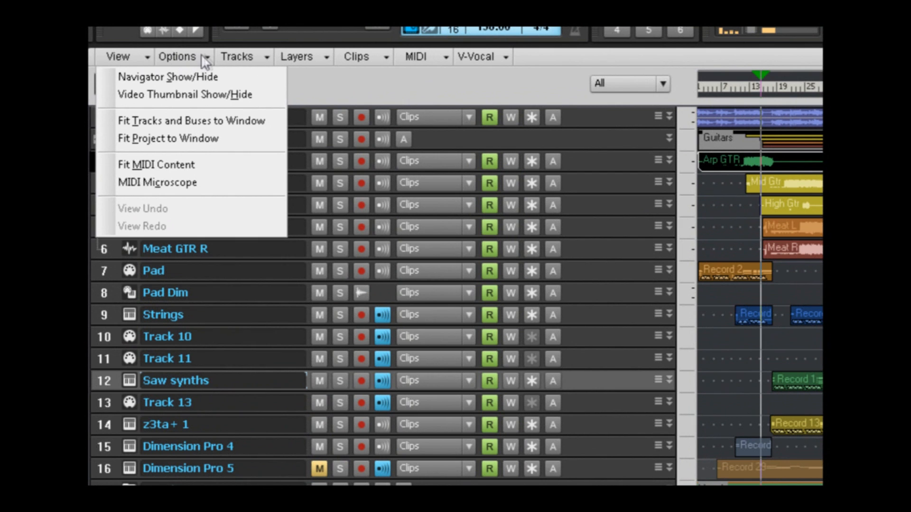
{"action": "left_click", "coordinate": [203, 57]}
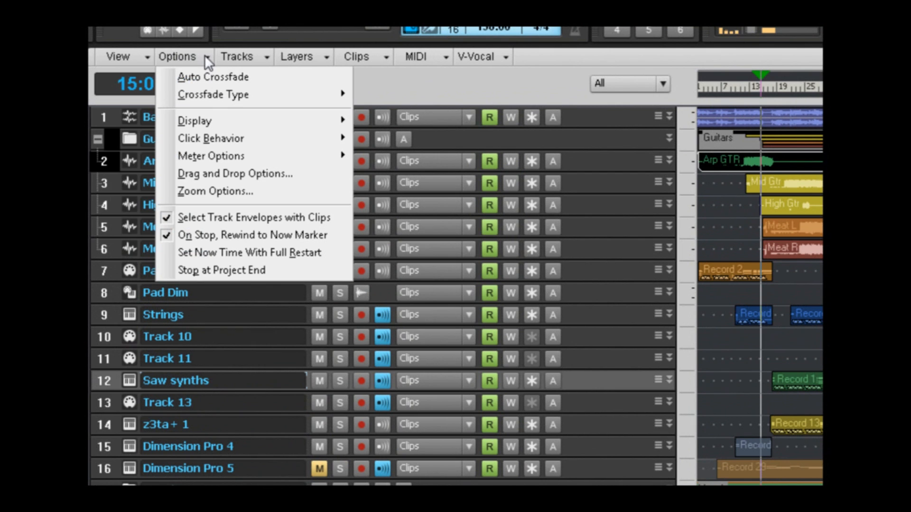
{"action": "left_click", "coordinate": [261, 55]}
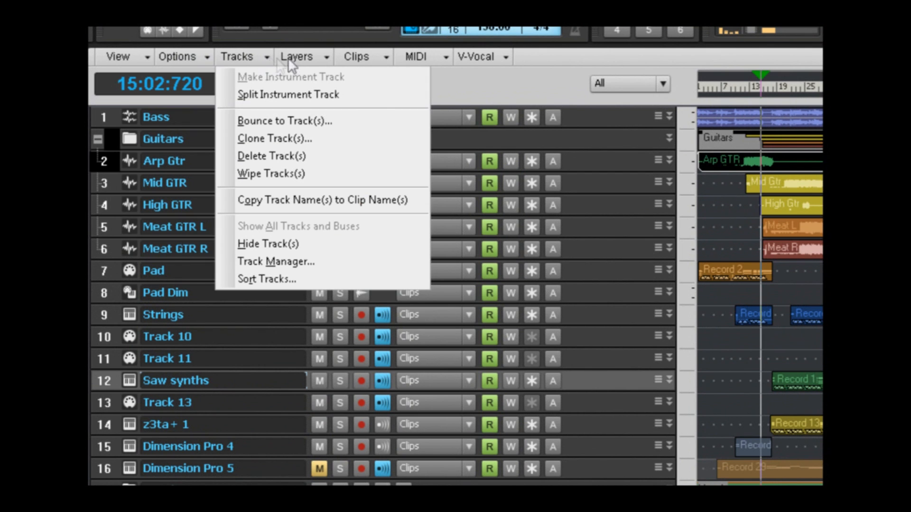
{"action": "left_click", "coordinate": [316, 55]}
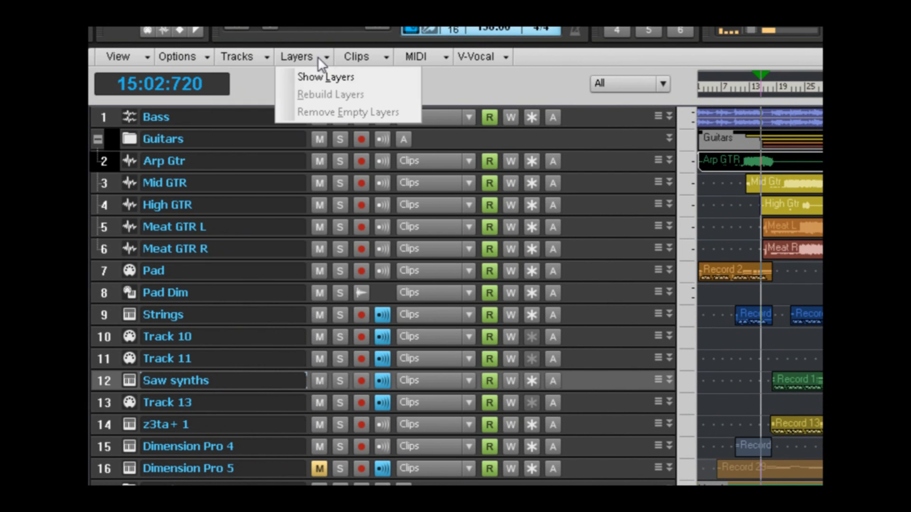
{"action": "left_click", "coordinate": [382, 58]}
{"action": "left_click", "coordinate": [445, 56]}
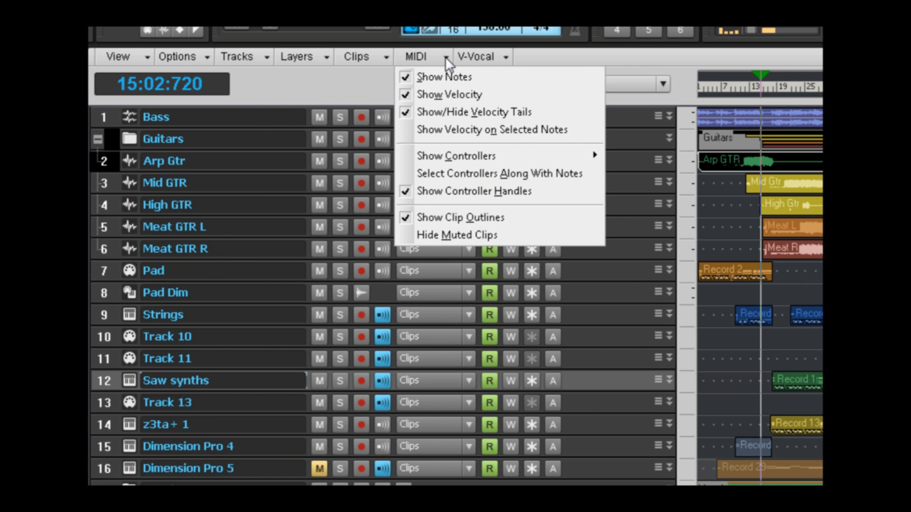
{"action": "left_click", "coordinate": [505, 57]}
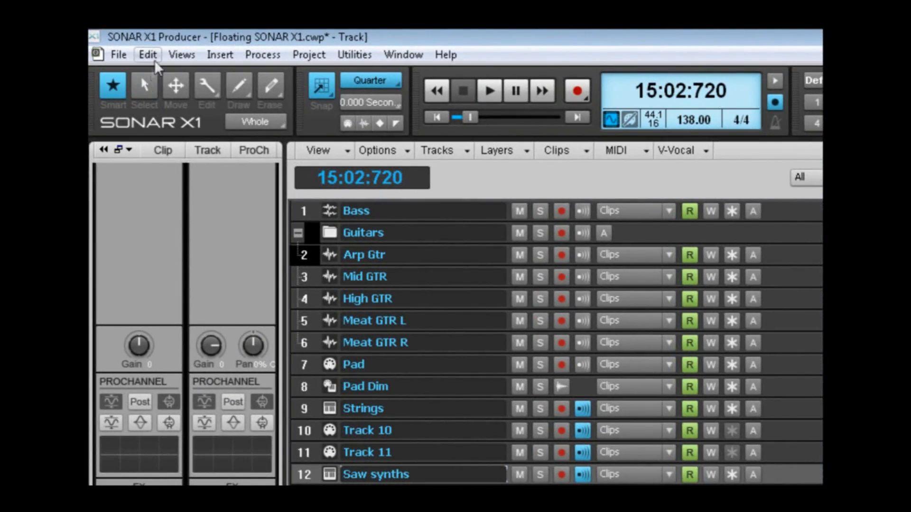
Open the Preferences and review the audio driver, playback and recording, configuration file, control surface and audio meter settings.
{"action": "left_click", "coordinate": [150, 55]}
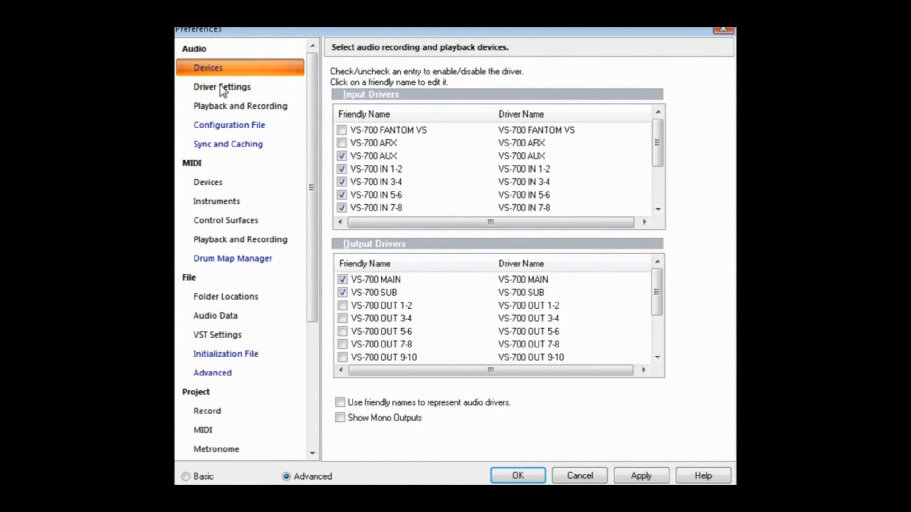
{"action": "left_click", "coordinate": [221, 87]}
{"action": "left_click", "coordinate": [220, 109]}
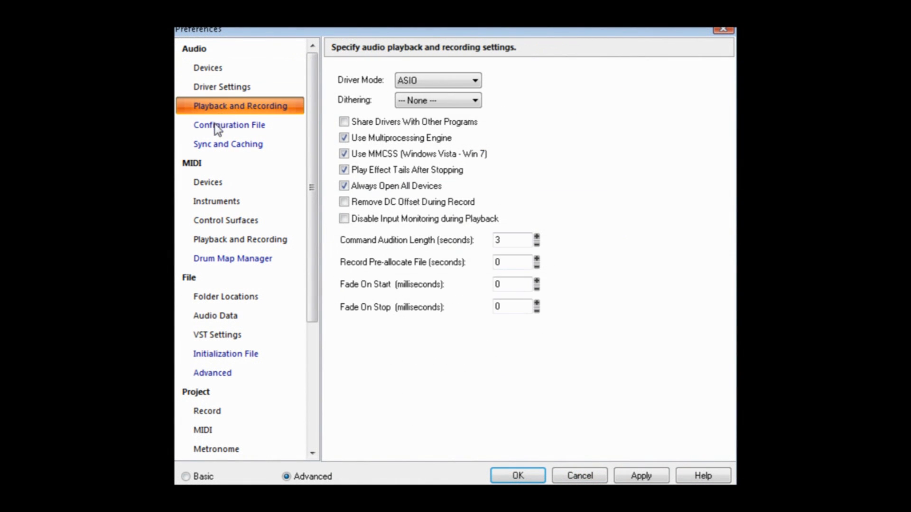
{"action": "left_click", "coordinate": [217, 126]}
{"action": "left_click", "coordinate": [224, 223]}
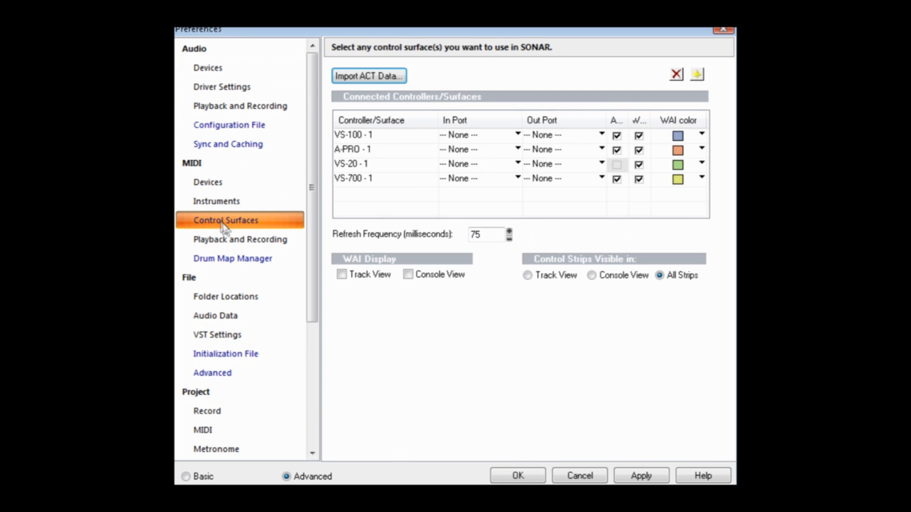
{"action": "left_click_drag", "start_coordinate": [311, 247], "coordinate": [300, 393]}
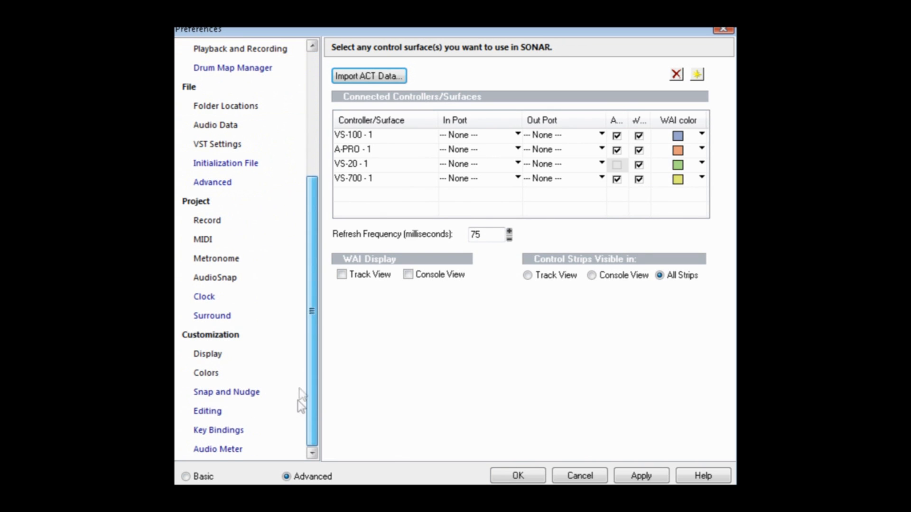
{"action": "left_click", "coordinate": [223, 451]}
{"action": "left_click", "coordinate": [349, 263]}
{"action": "left_click", "coordinate": [349, 265]}
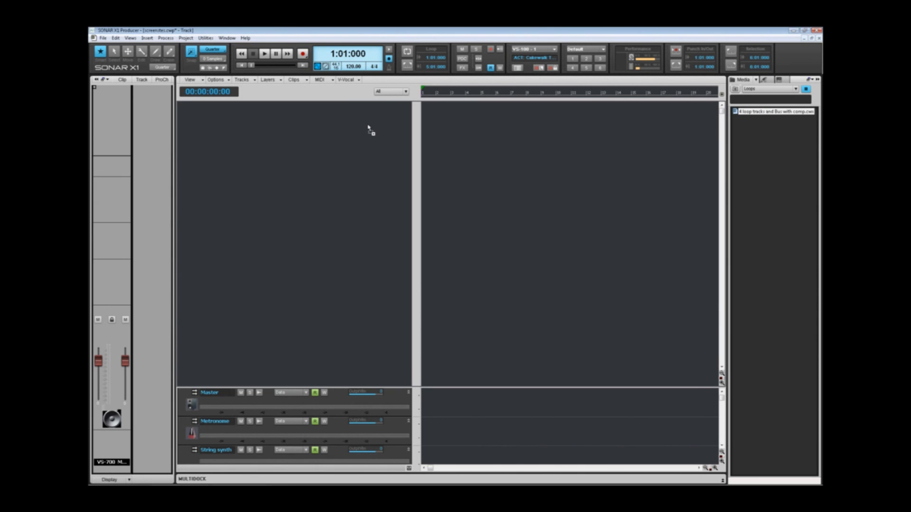
Add the Classic Rock Vocal FX chain to the Lead track's effects bin.
{"action": "left_click_drag", "start_coordinate": [368, 128], "coordinate": [368, 127]}
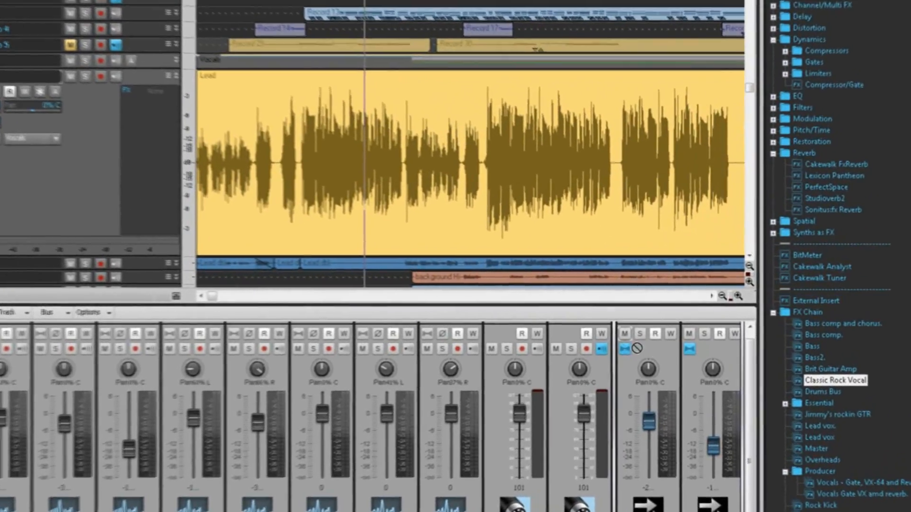
{"action": "left_click_drag", "start_coordinate": [808, 375], "coordinate": [257, 323]}
{"action": "left_click_drag", "start_coordinate": [200, 329], "coordinate": [140, 212]}
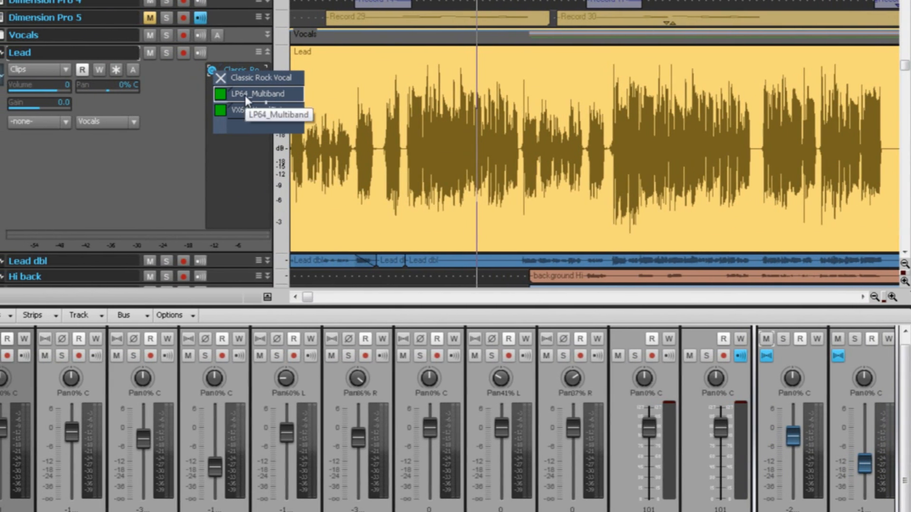
Inspect the LP64_Multiband and VX64_VocalStrip plug-ins inside the Lead track's FX chain and close their windows.
{"action": "double_click", "coordinate": [211, 94]}
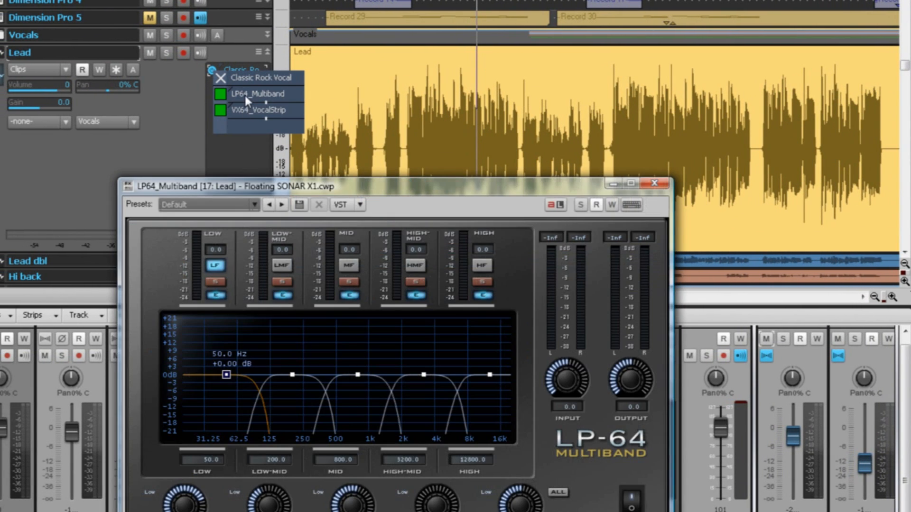
{"action": "double_click", "coordinate": [246, 114]}
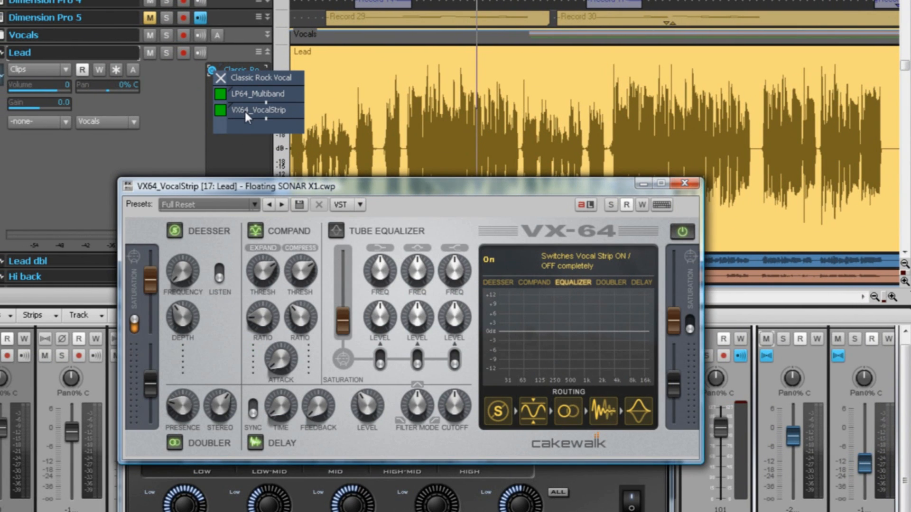
{"action": "left_click", "coordinate": [684, 184]}
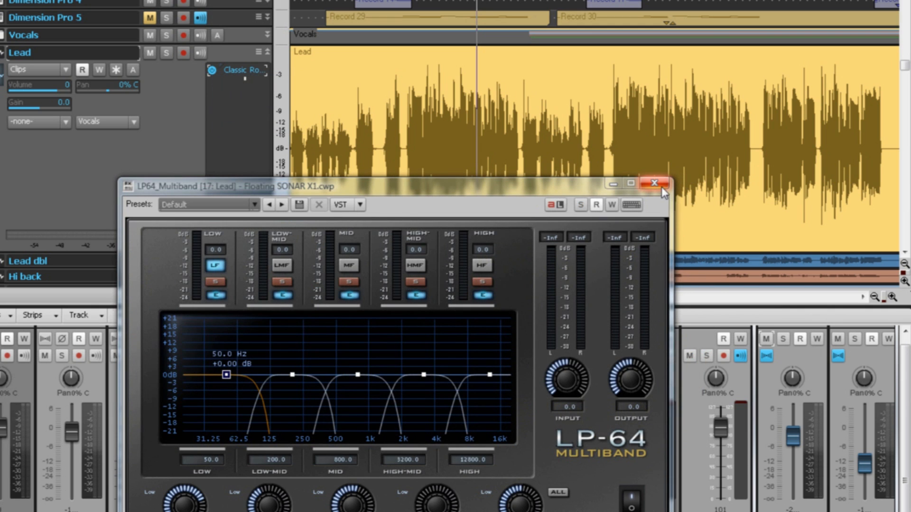
{"action": "left_click", "coordinate": [664, 184]}
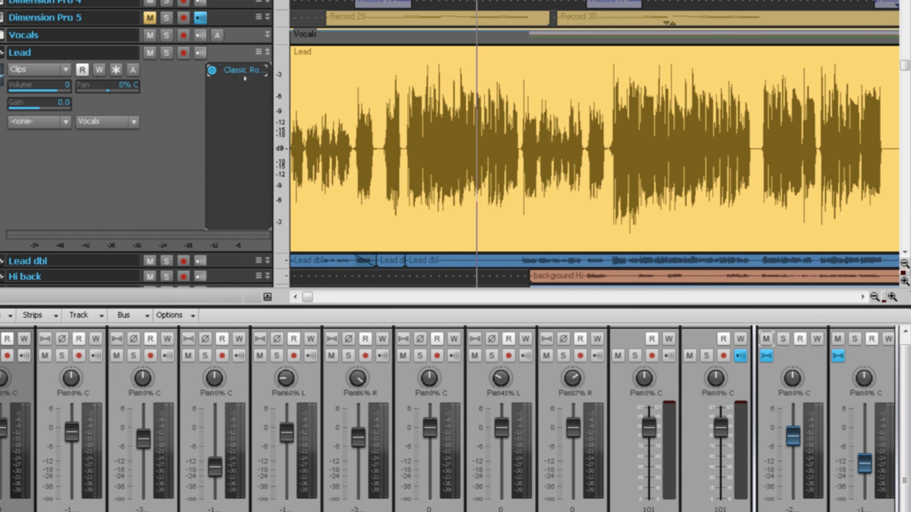
{"action": "left_click_drag", "start_coordinate": [576, 427], "coordinate": [244, 211]}
{"action": "left_click_drag", "start_coordinate": [240, 180], "coordinate": [240, 181]}
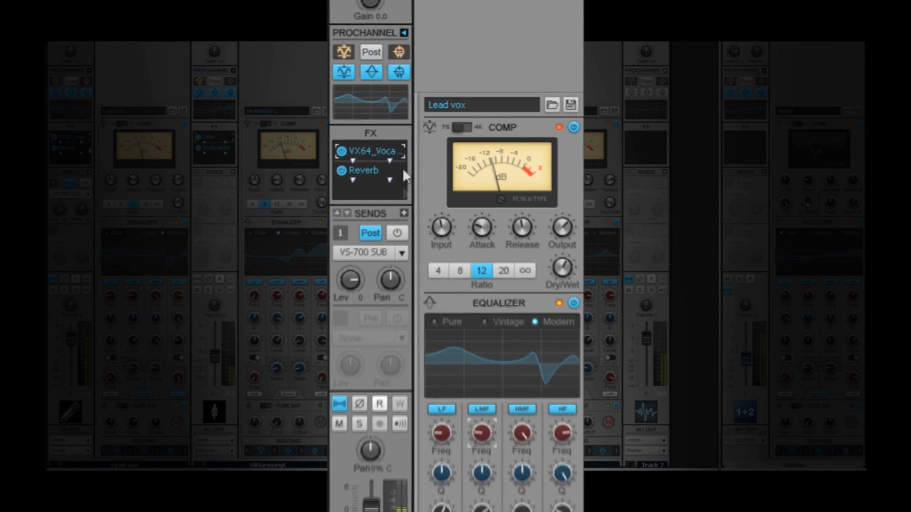
Set the Lead vox ProChannel compressor's input to 1.9 dB and its ratio to 4.
{"action": "left_click_drag", "start_coordinate": [442, 228], "coordinate": [442, 237]}
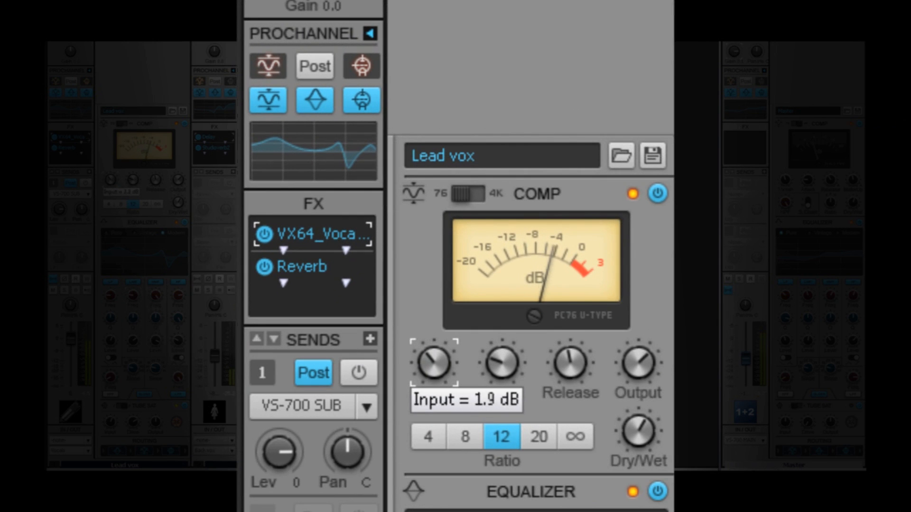
{"action": "left_click", "coordinate": [464, 436]}
{"action": "left_click", "coordinate": [428, 436]}
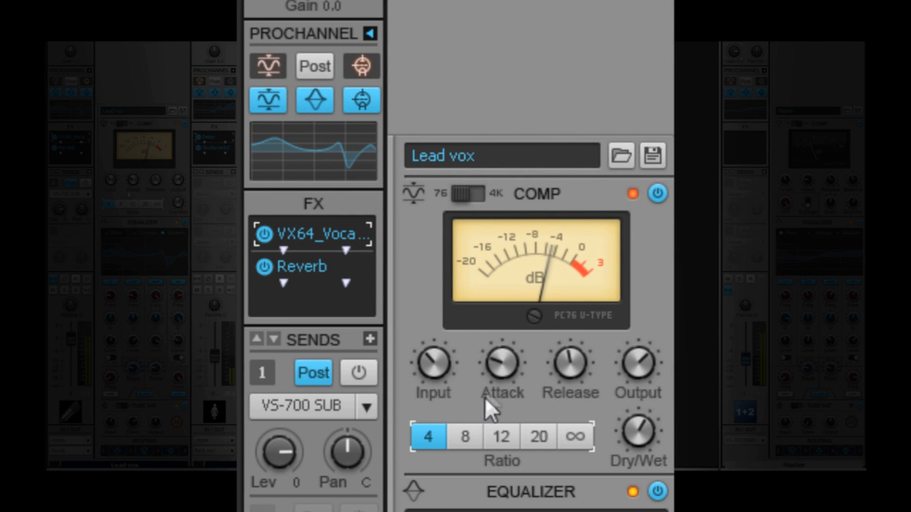
Lower the Lead vox compressor's attack, raise its release and output, and switch its type to 4K.
{"action": "left_click_drag", "start_coordinate": [501, 362], "coordinate": [501, 374]}
{"action": "left_click_drag", "start_coordinate": [573, 359], "coordinate": [570, 372]}
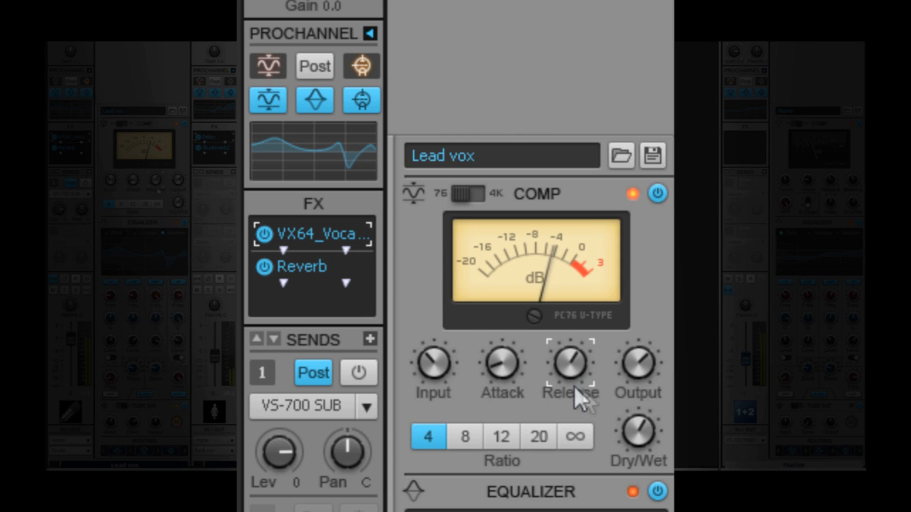
{"action": "left_click_drag", "start_coordinate": [639, 375], "coordinate": [639, 363]}
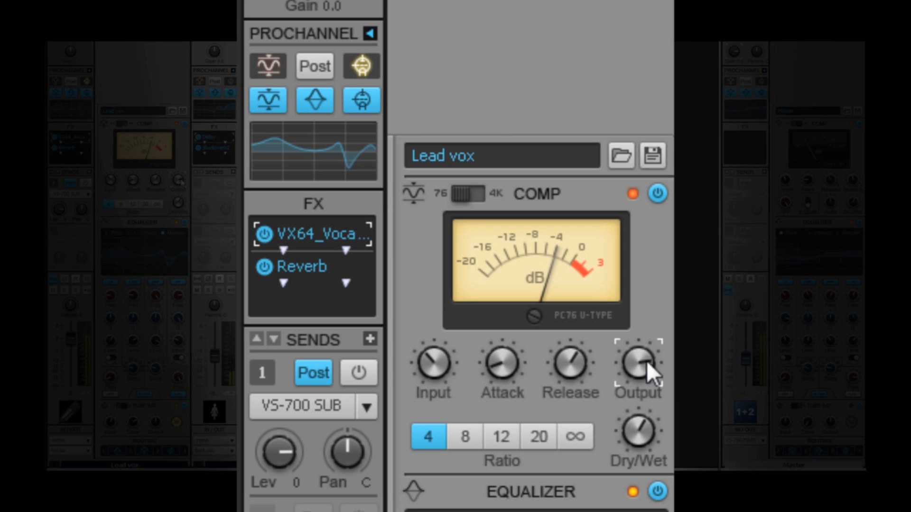
{"action": "left_click", "coordinate": [477, 190]}
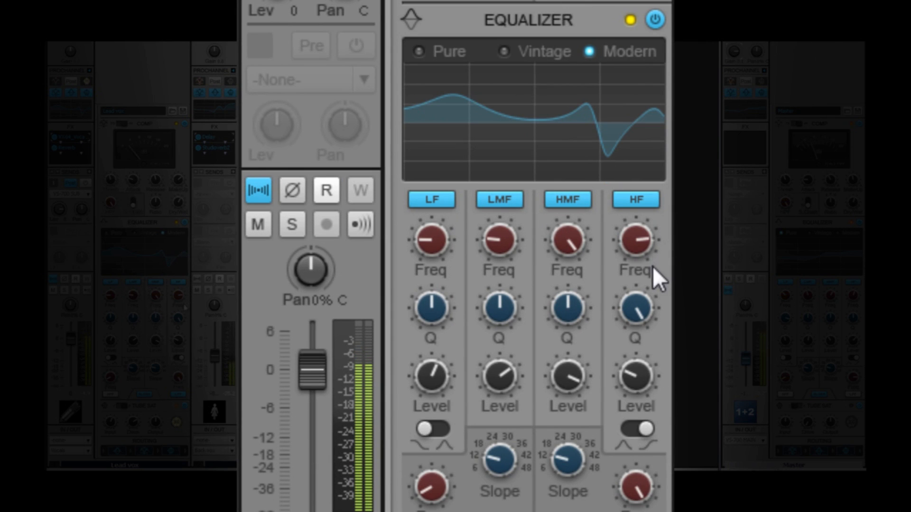
Raise the equalizer's HF frequency slightly and audition the Pure and Vintage modes before returning to Modern.
{"action": "mouse_move", "coordinate": [636, 239]}
{"action": "left_mouse_down"}
{"action": "mouse_move", "coordinate": [636, 285]}
{"action": "mouse_move", "coordinate": [629, 241]}
{"action": "left_mouse_up"}
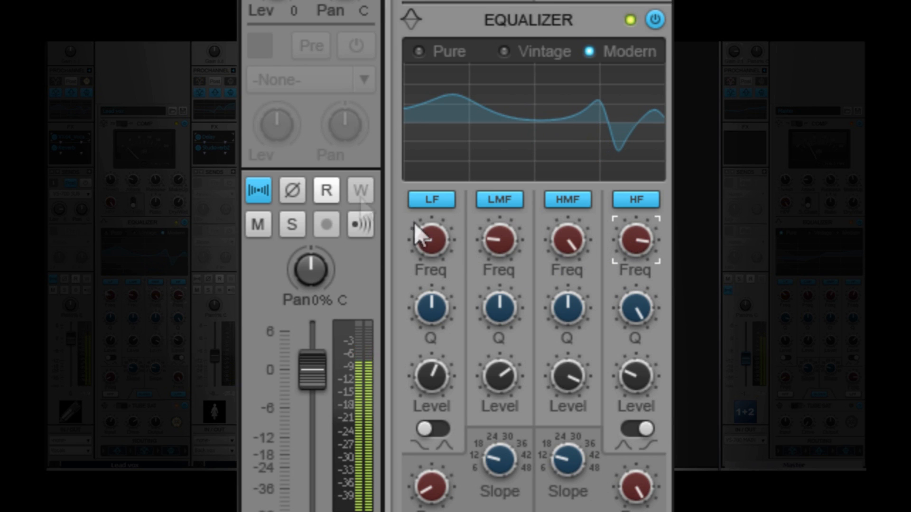
{"action": "left_click", "coordinate": [415, 48]}
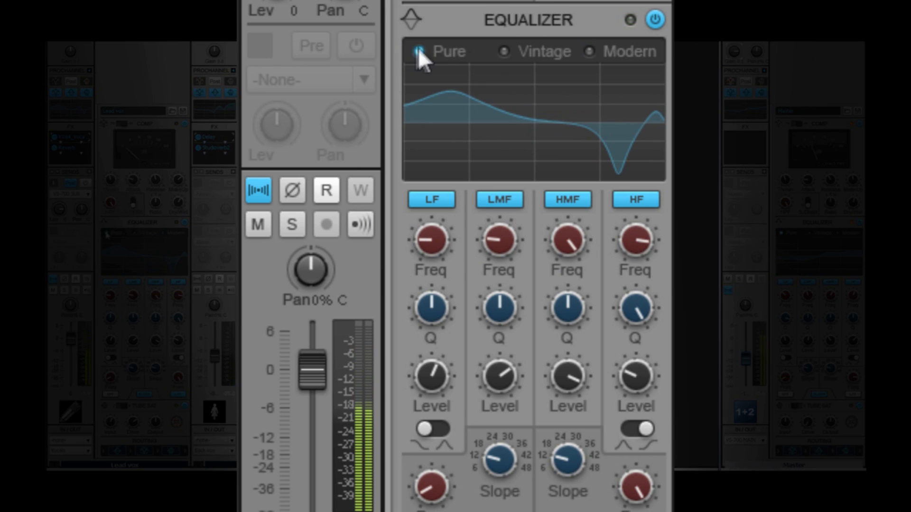
{"action": "left_click", "coordinate": [509, 53]}
{"action": "left_click", "coordinate": [612, 52]}
Switch the Lead vox tube saturation to type II, raise its input and output, and fine-tune its drive.
{"action": "scroll", "coordinate": [612, 52], "scroll_direction": "down", "scroll_amount": 5}
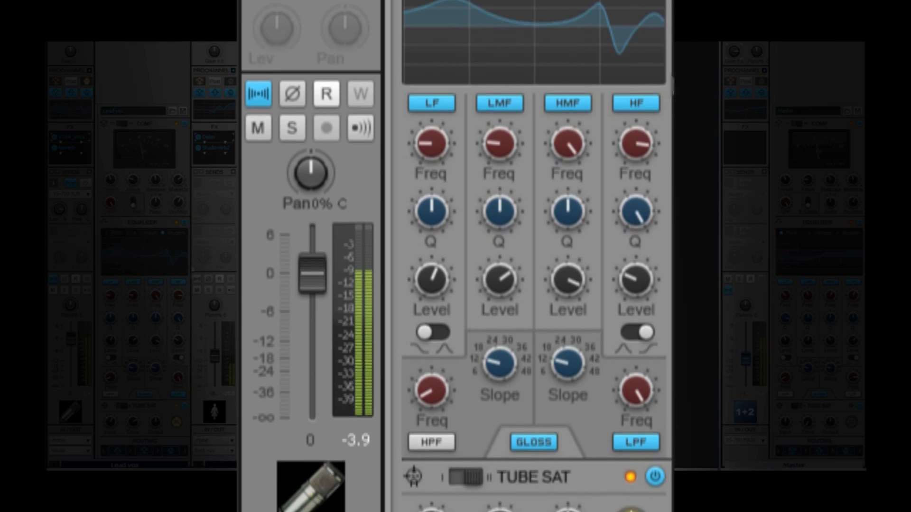
{"action": "scroll", "coordinate": [663, 314], "scroll_direction": "down", "scroll_amount": 2}
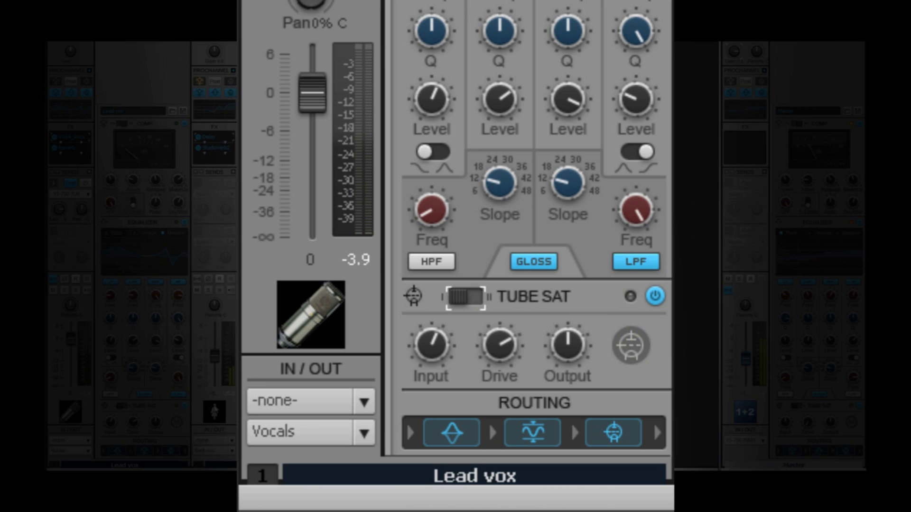
{"action": "left_click", "coordinate": [477, 297]}
{"action": "left_click_drag", "start_coordinate": [444, 336], "coordinate": [443, 313]}
{"action": "left_click_drag", "start_coordinate": [494, 355], "coordinate": [494, 378]}
{"action": "left_click_drag", "start_coordinate": [562, 343], "coordinate": [562, 335]}
{"action": "left_click_drag", "start_coordinate": [498, 362], "coordinate": [498, 348]}
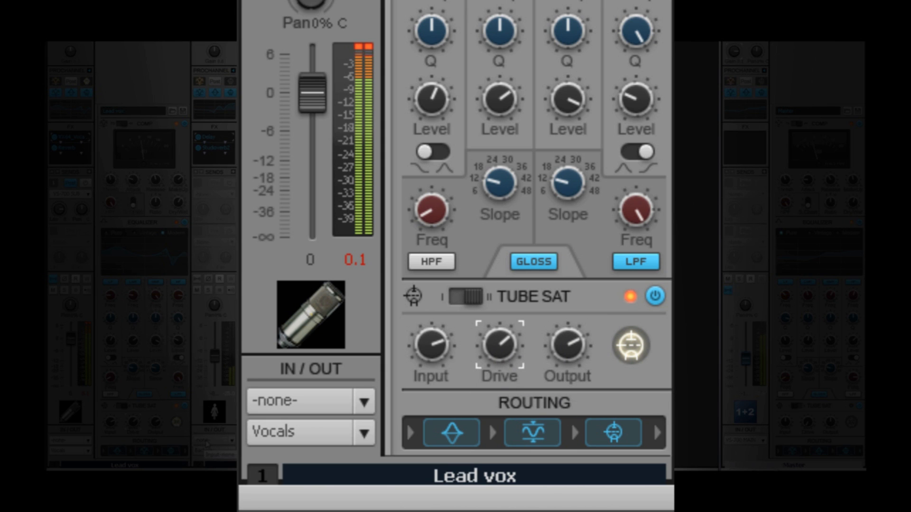
Reorder the Lead vox ProChannel routing so that the equalizer comes last in the chain.
{"action": "left_click_drag", "start_coordinate": [632, 441], "coordinate": [532, 433]}
{"action": "left_click_drag", "start_coordinate": [449, 428], "coordinate": [532, 427]}
{"action": "left_click_drag", "start_coordinate": [613, 434], "coordinate": [564, 434]}
{"action": "left_click_drag", "start_coordinate": [488, 421], "coordinate": [525, 431]}
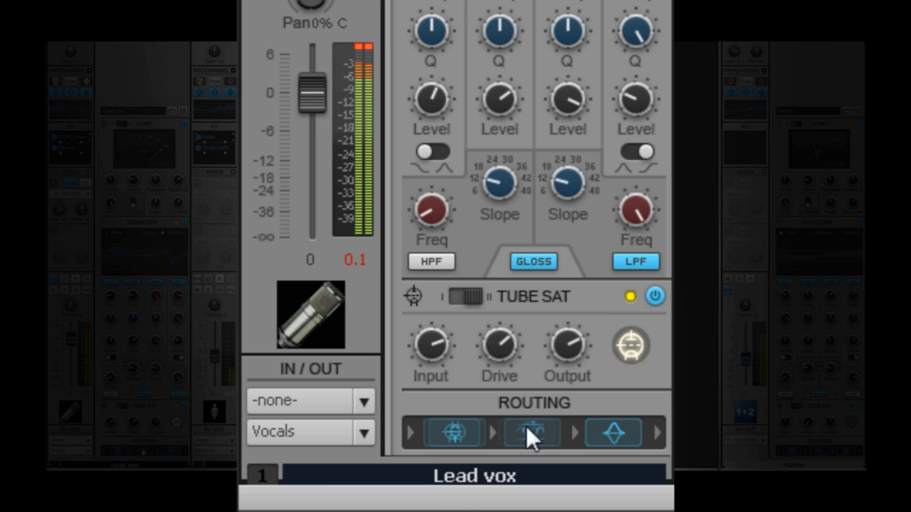